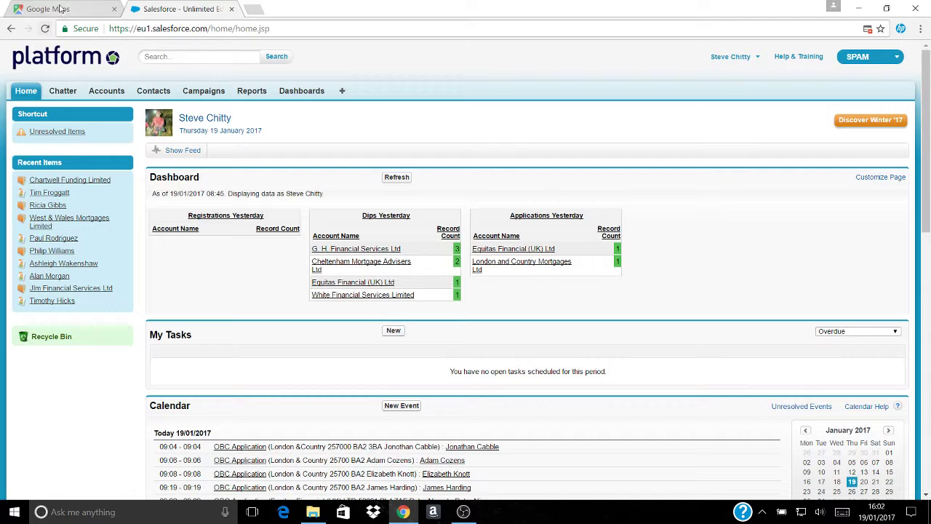
Switch to Google Maps and check which Google account is signed in, closing the account details again.
click(61, 9)
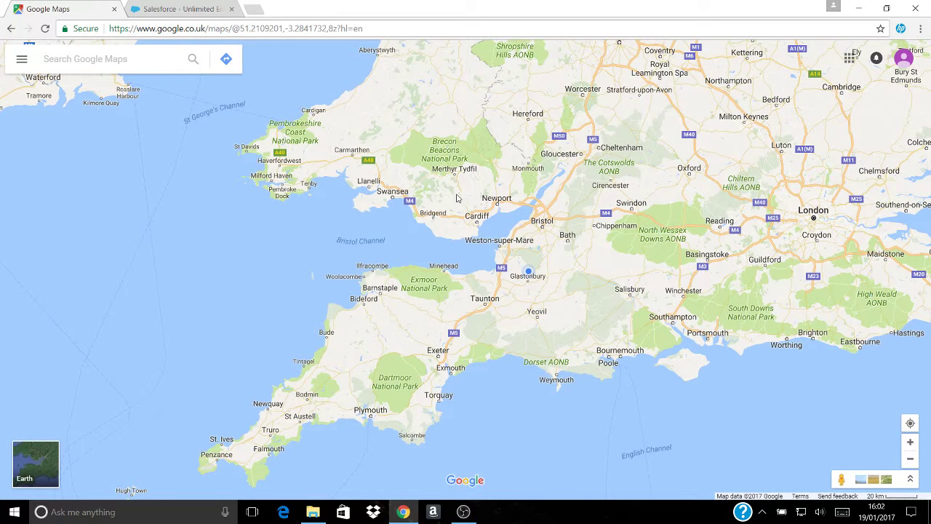
click(906, 60)
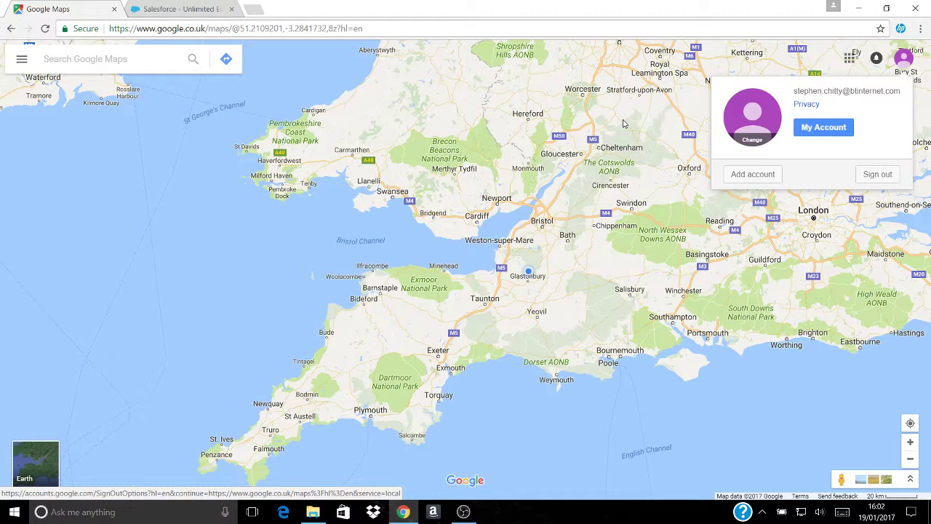
click(555, 217)
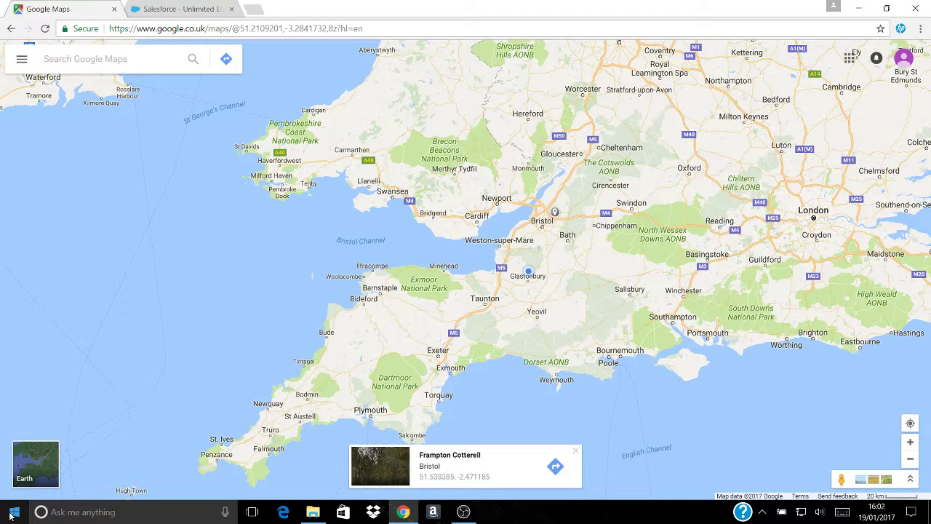
Open a blank spreadsheet in LibreOffice Calc and minimise its window.
key(super)
scroll(86, 375, down, 10)
scroll(86, 375, down, 5)
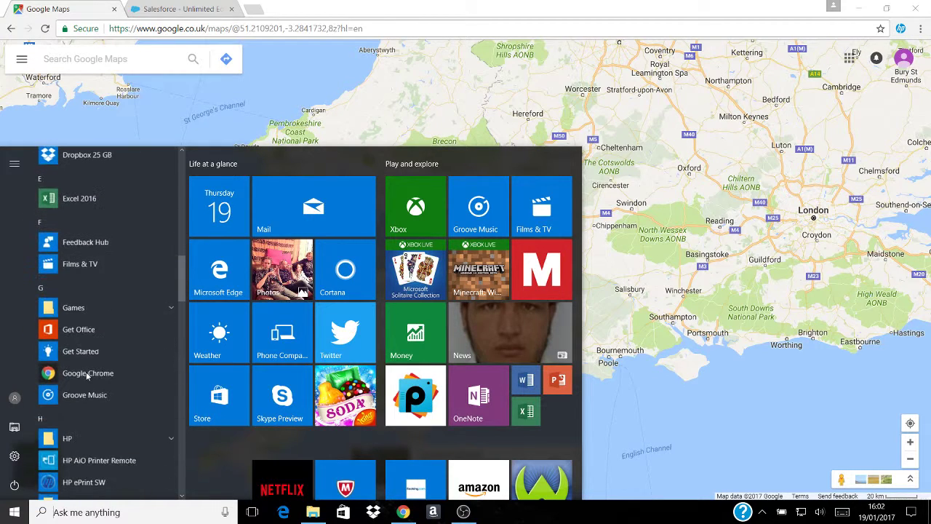
scroll(86, 375, down, 5)
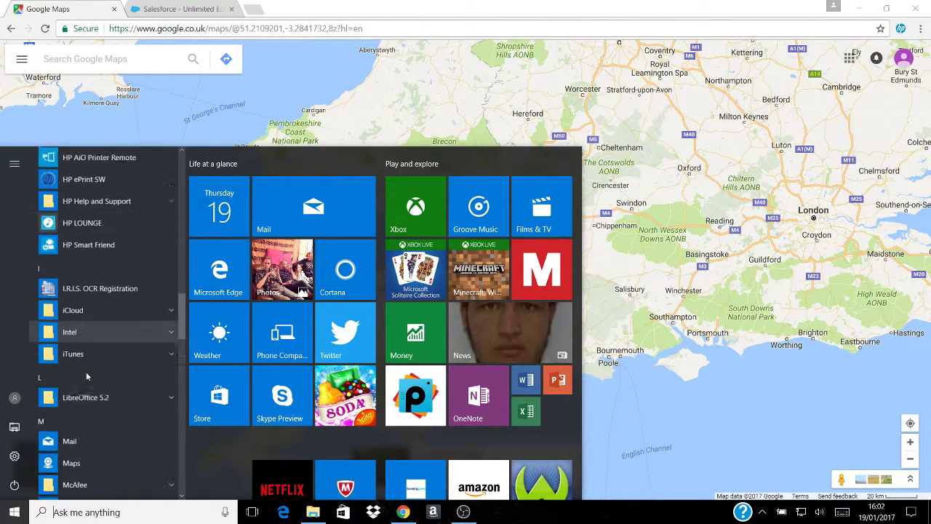
click(86, 278)
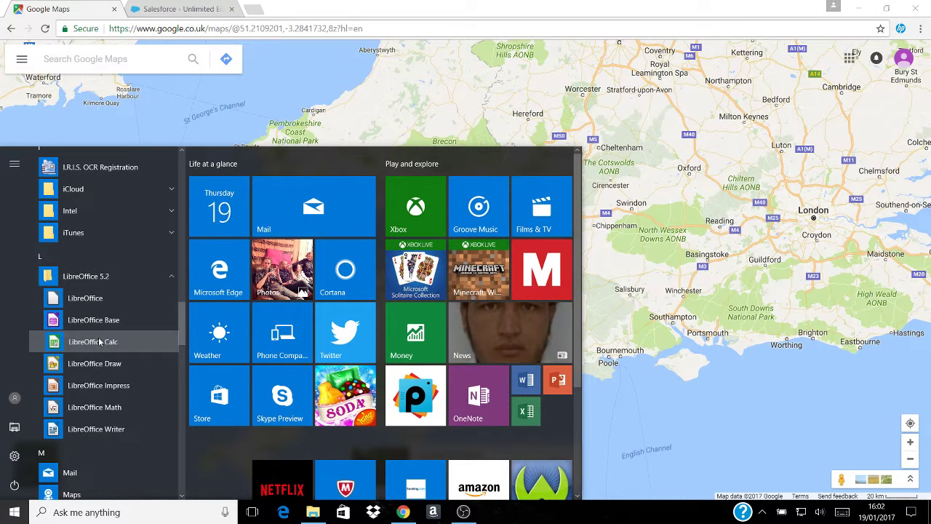
click(100, 342)
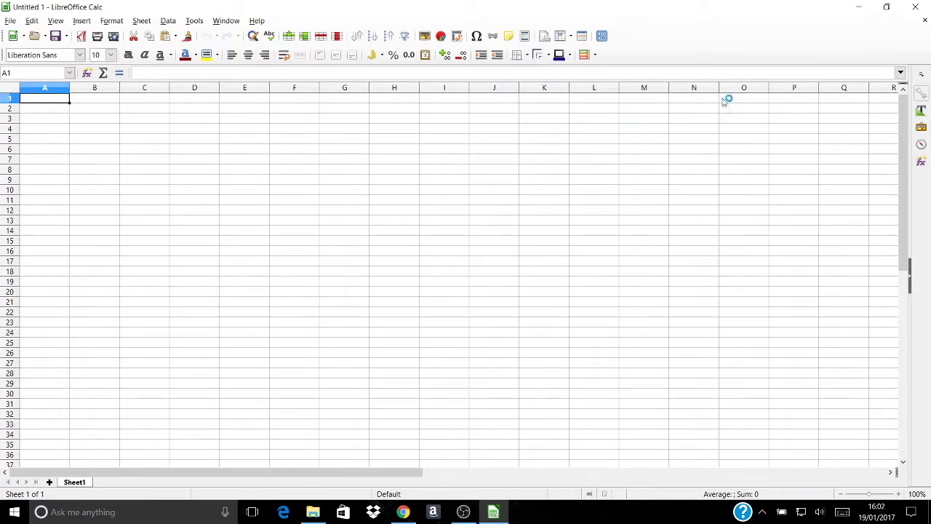
click(859, 8)
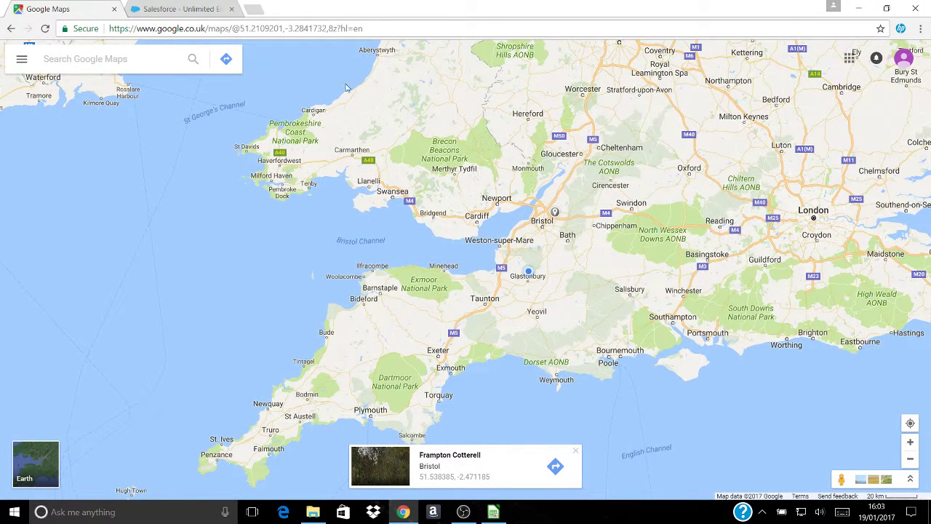
Switch to Salesforce and display the All Accounts list view.
click(197, 8)
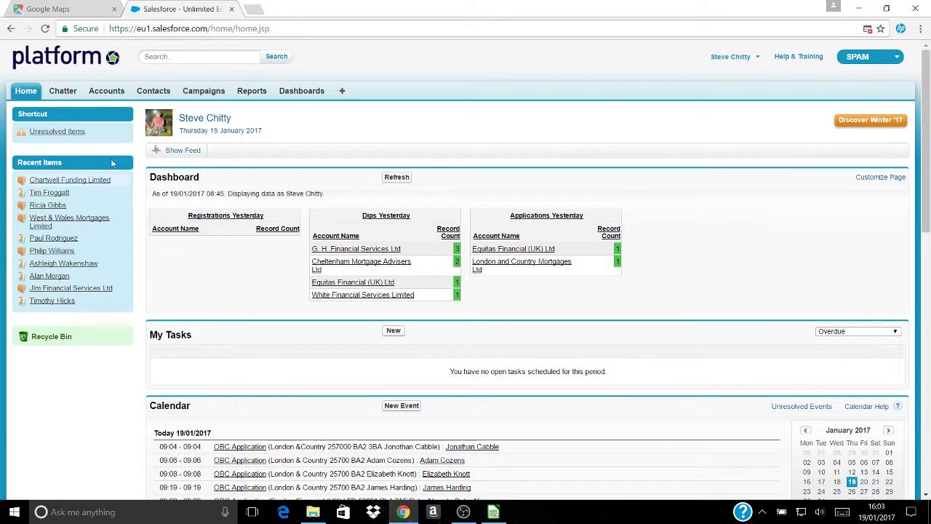
click(106, 92)
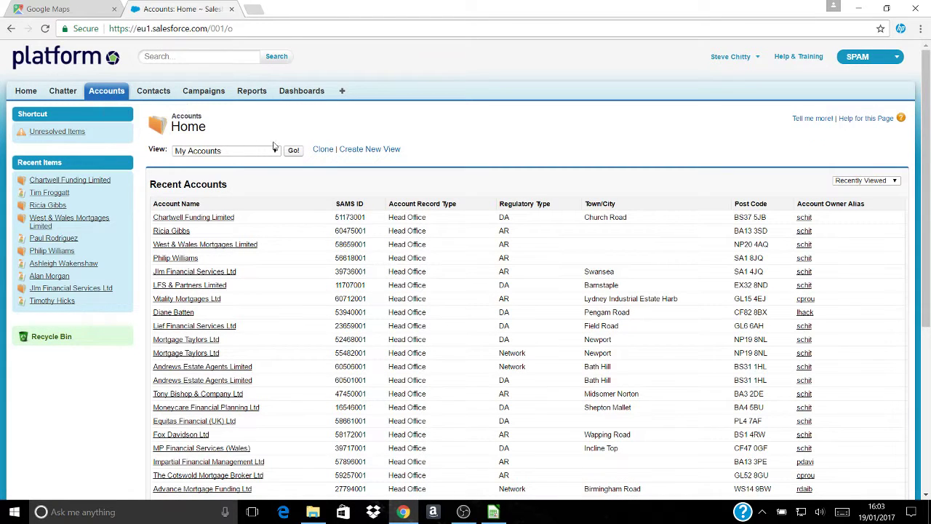
click(248, 151)
click(240, 162)
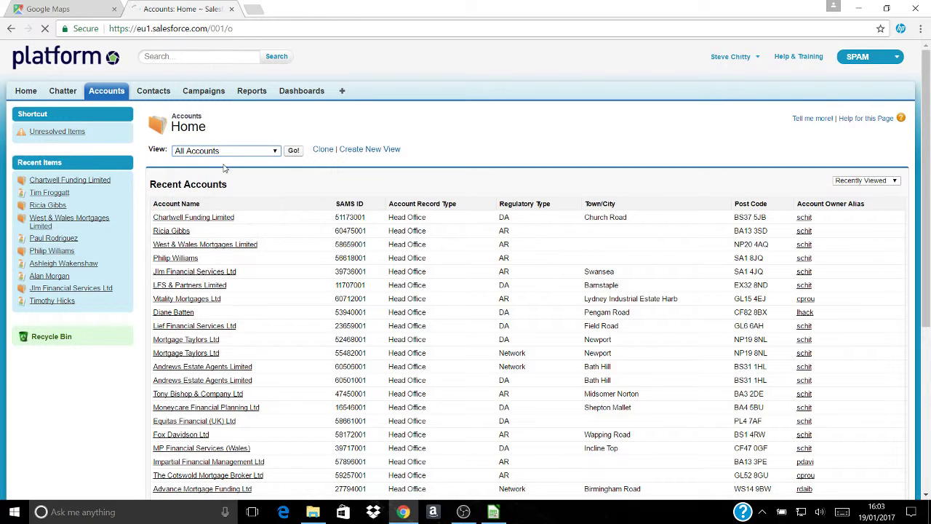
click(293, 150)
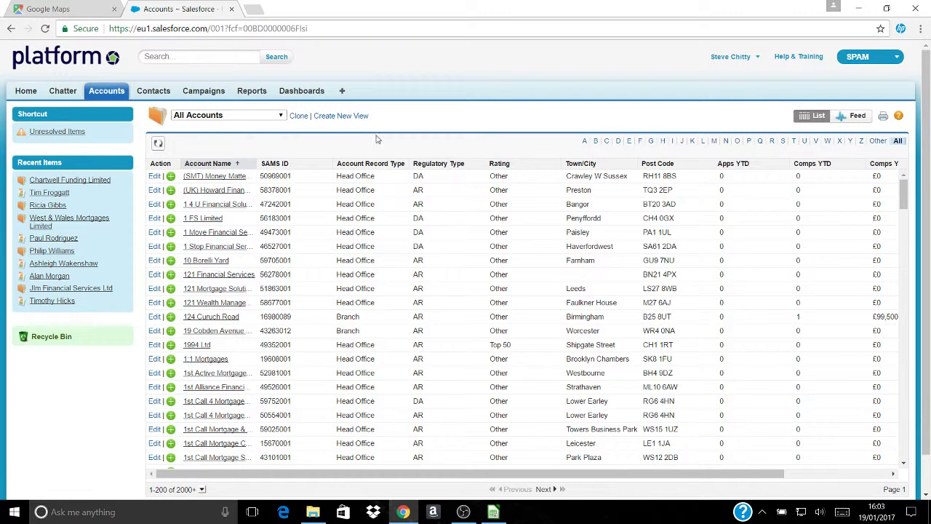
Create a new account list view named "Google maps" that filters by owner to My Accounts.
click(349, 117)
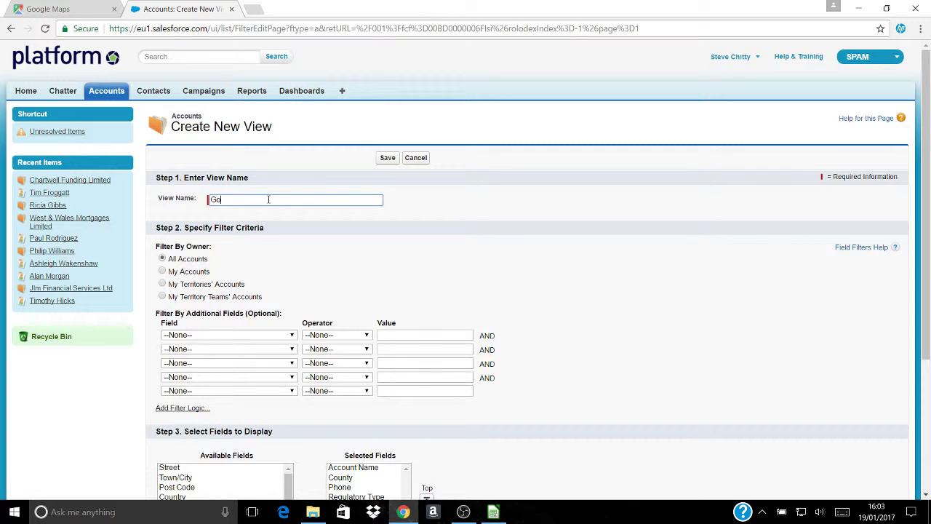
text(Google maps)
click(163, 271)
Remove Account Owner Alias and Regulatory Type from the view's selected fields.
scroll(454, 344, down, 3)
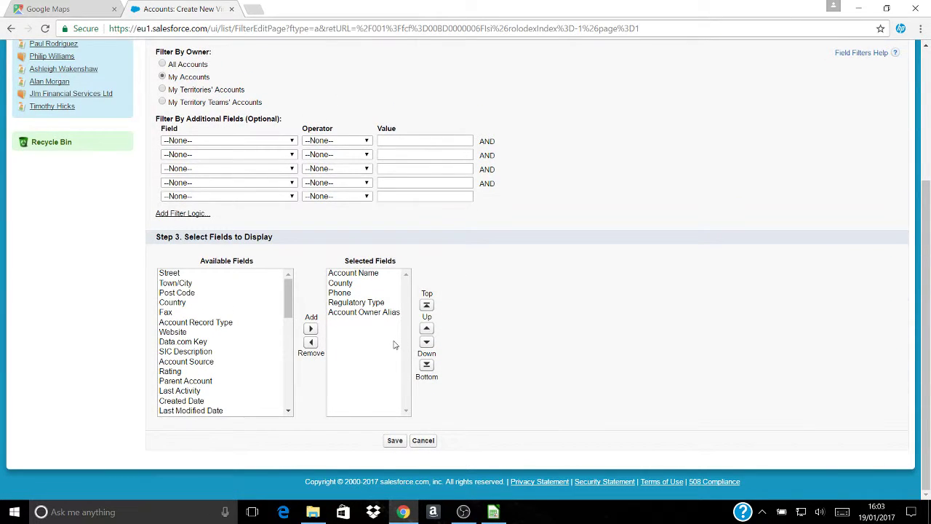
click(359, 313)
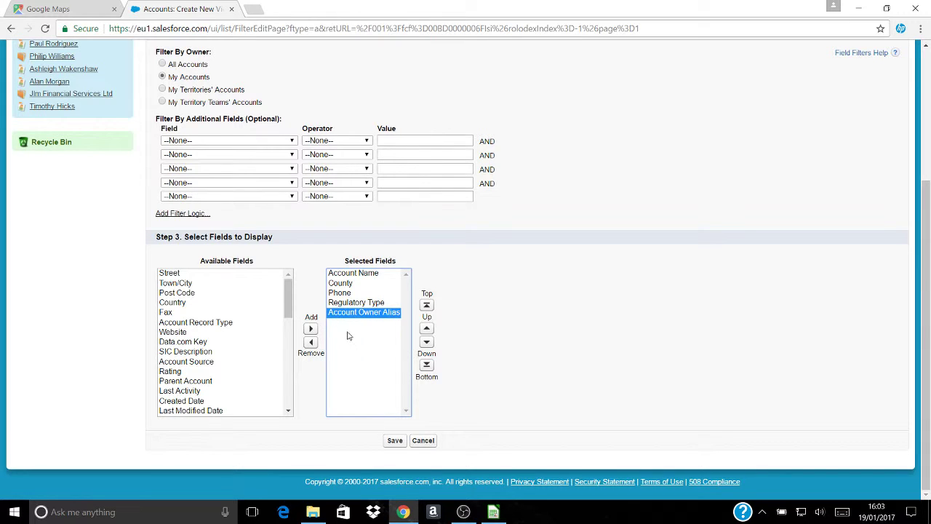
click(312, 342)
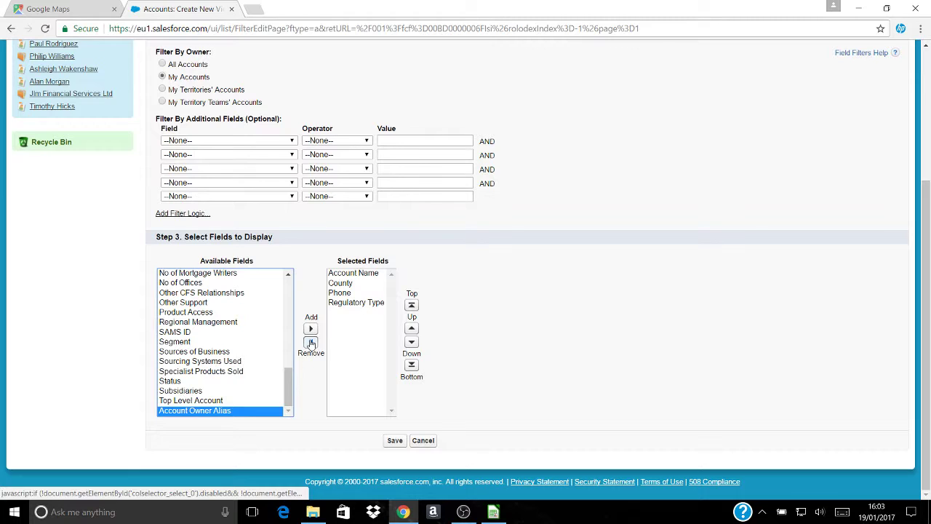
click(356, 305)
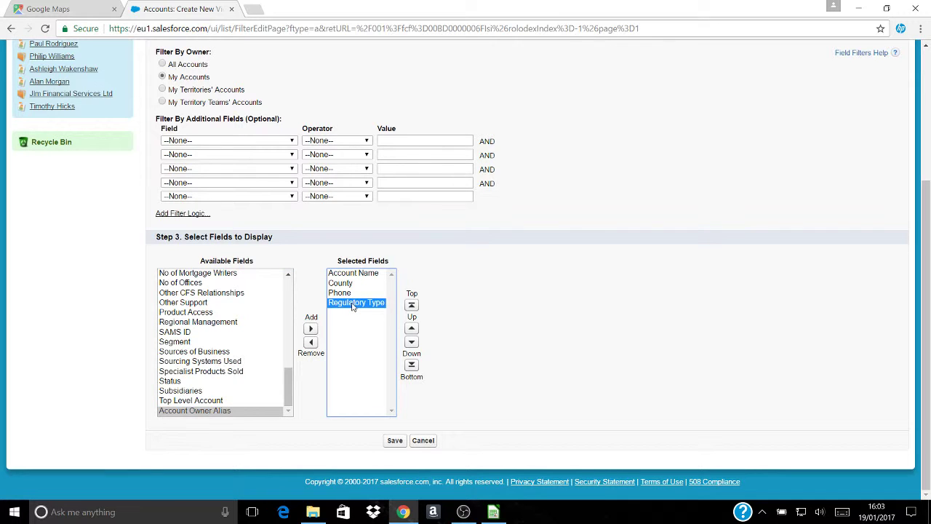
click(310, 342)
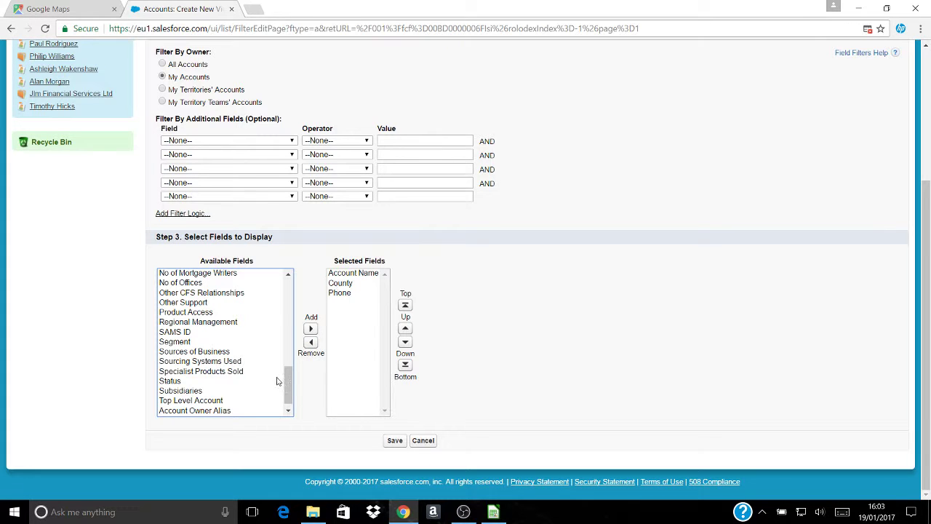
Add the Street, Town/City and Post Code fields to the view's selected fields.
drag(293, 382, 297, 281)
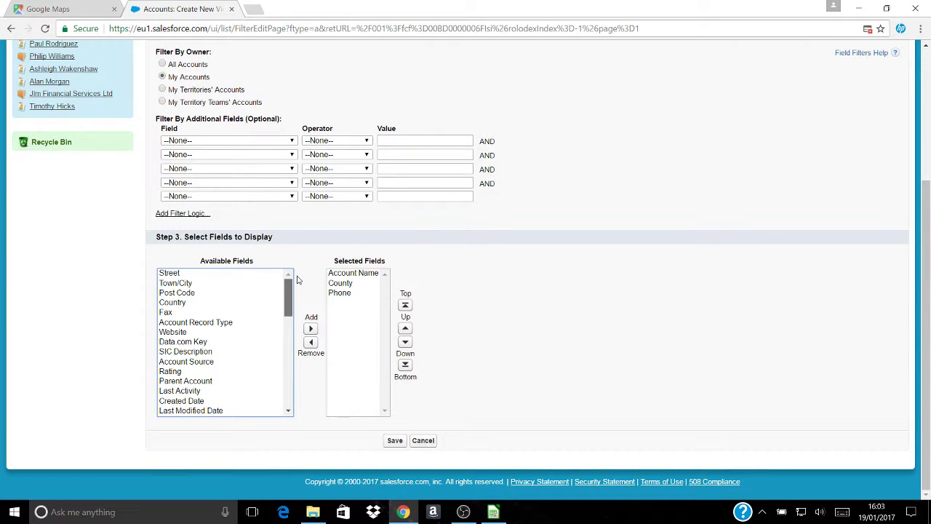
click(176, 275)
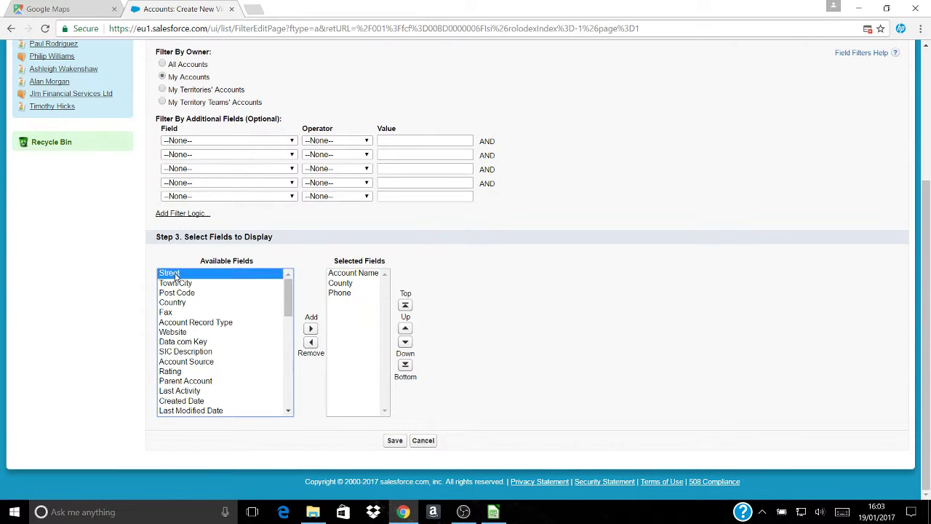
click(177, 284)
click(178, 275)
key(shift+Down)
key(shift+Down)
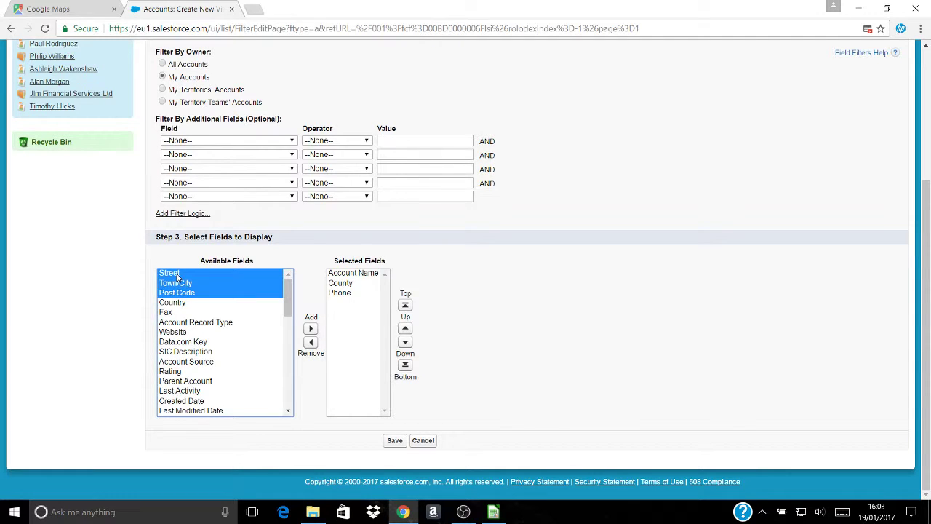
click(311, 329)
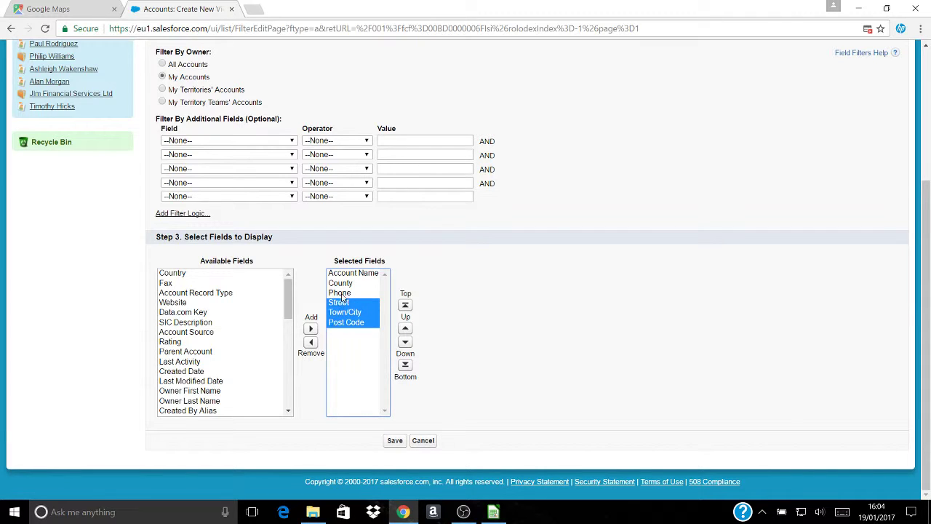
Move Phone below Post Code and County below Town/City in the selected fields, and save the view.
click(342, 293)
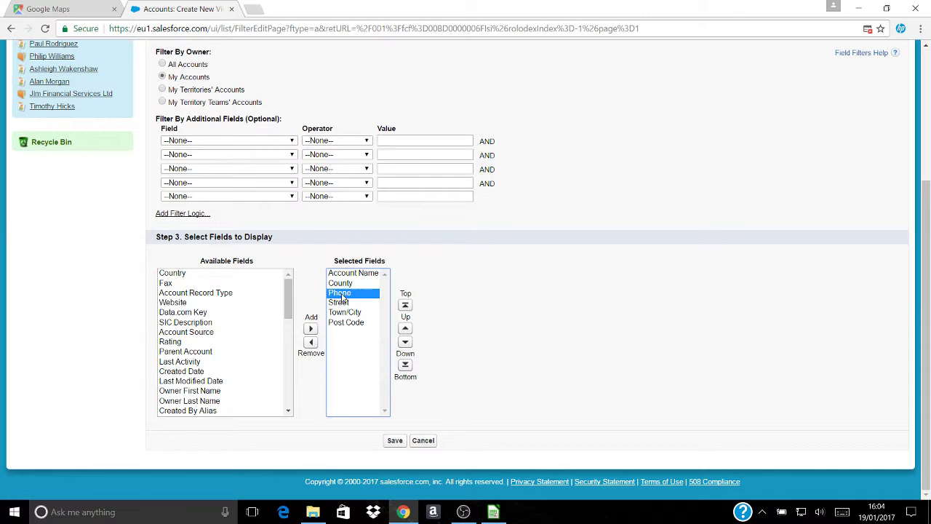
click(405, 342)
click(405, 342)
click(406, 342)
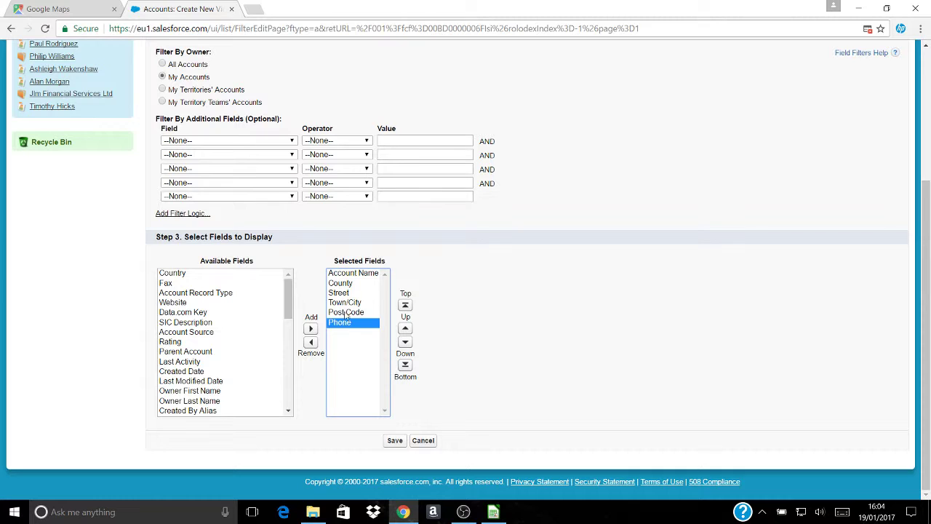
click(348, 284)
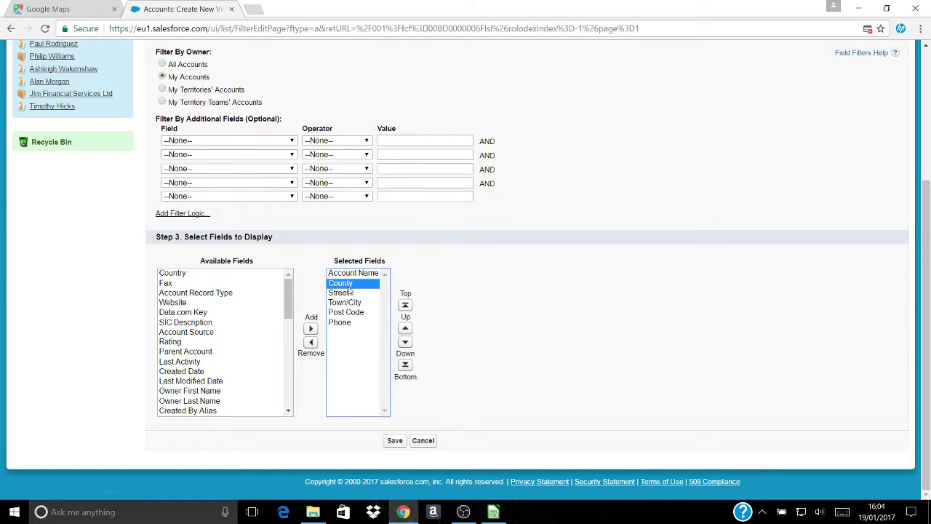
click(405, 342)
click(406, 342)
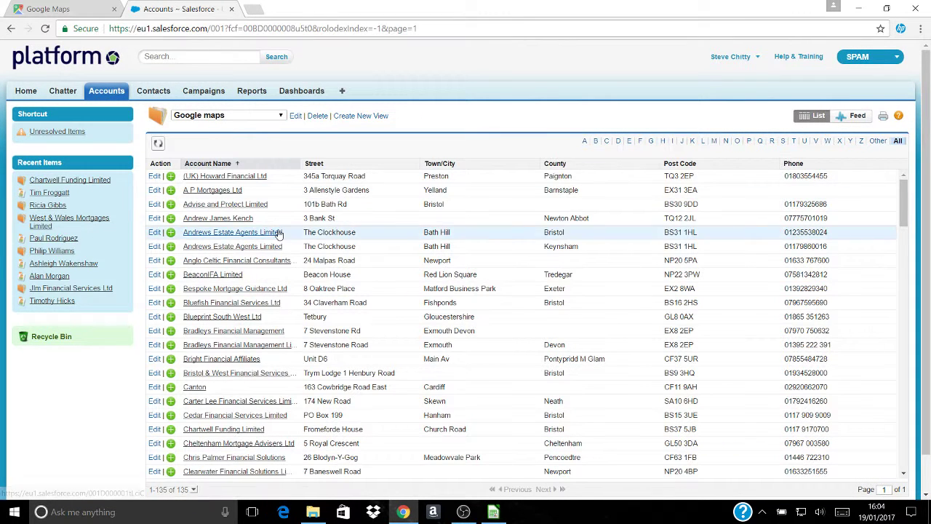
Look through the Google maps account list and set it to display 50 records per page.
scroll(273, 291, down, 3)
scroll(268, 332, up, 3)
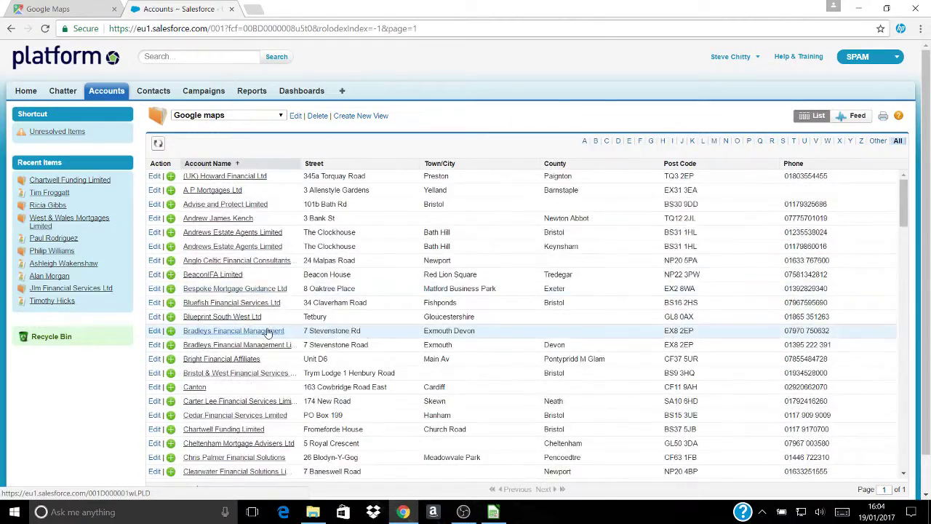
scroll(269, 330, down, 20)
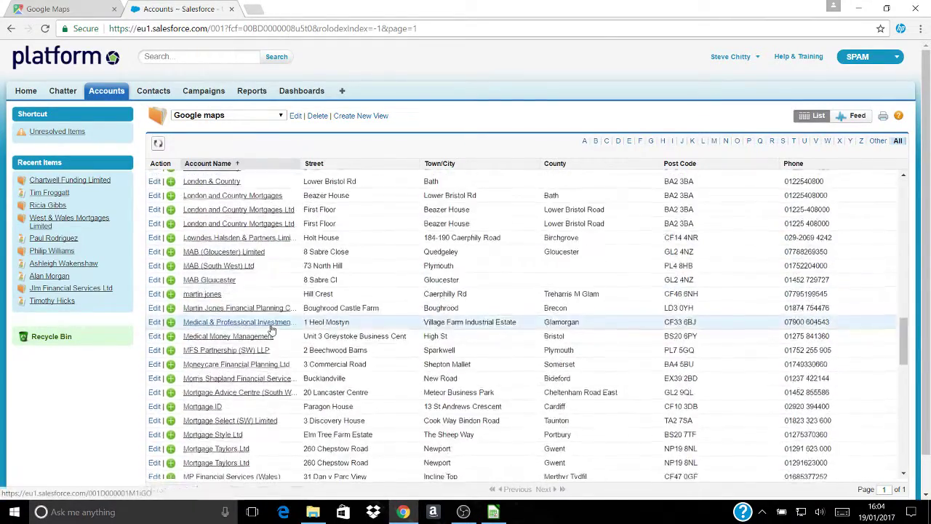
scroll(270, 328, up, 20)
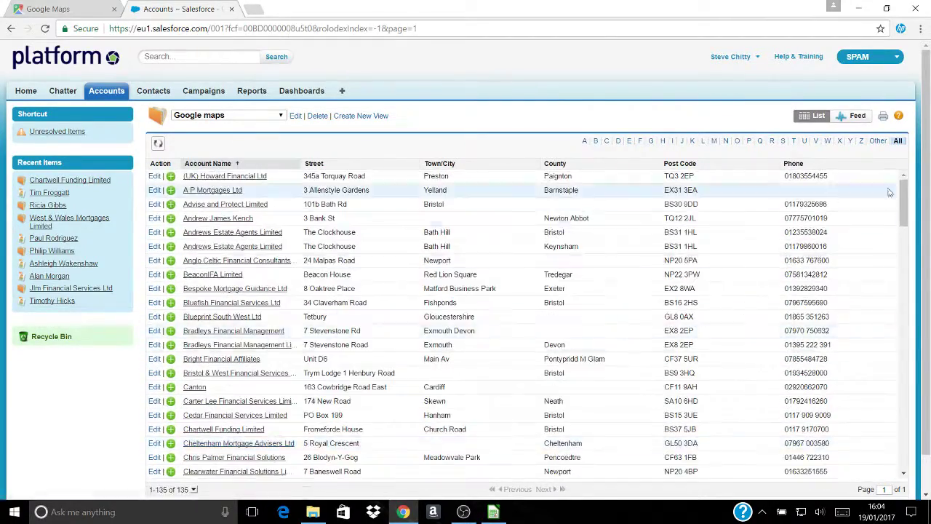
drag(908, 197, 907, 215)
click(193, 490)
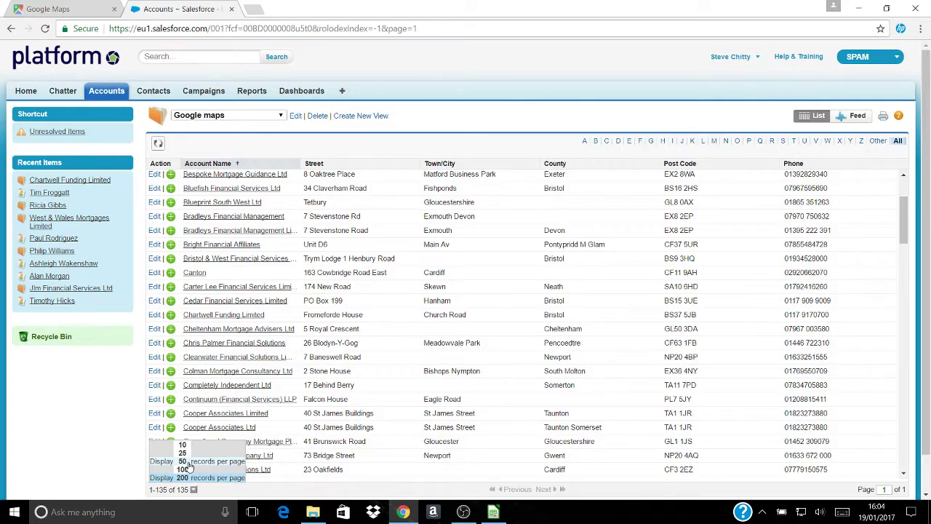
click(185, 461)
scroll(196, 437, down, 5)
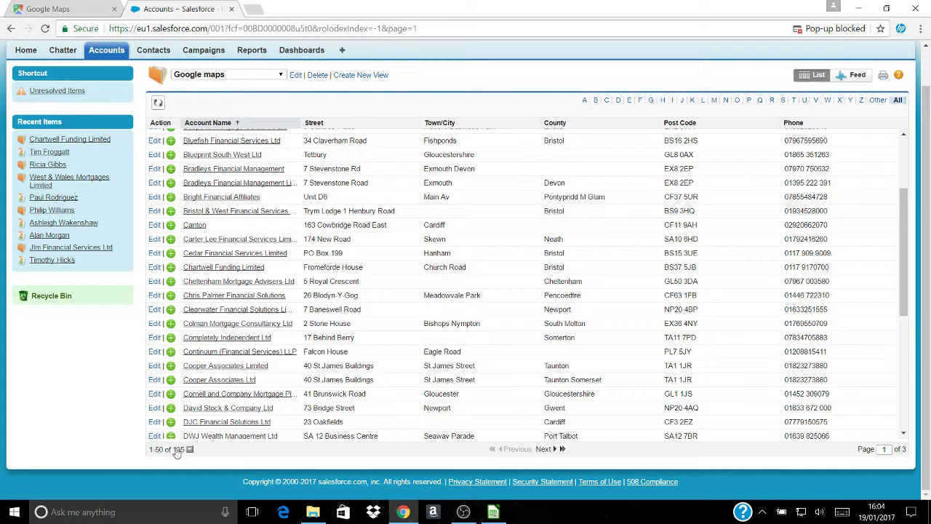
Set the account list to display 200 records per page and return to its first record.
click(189, 449)
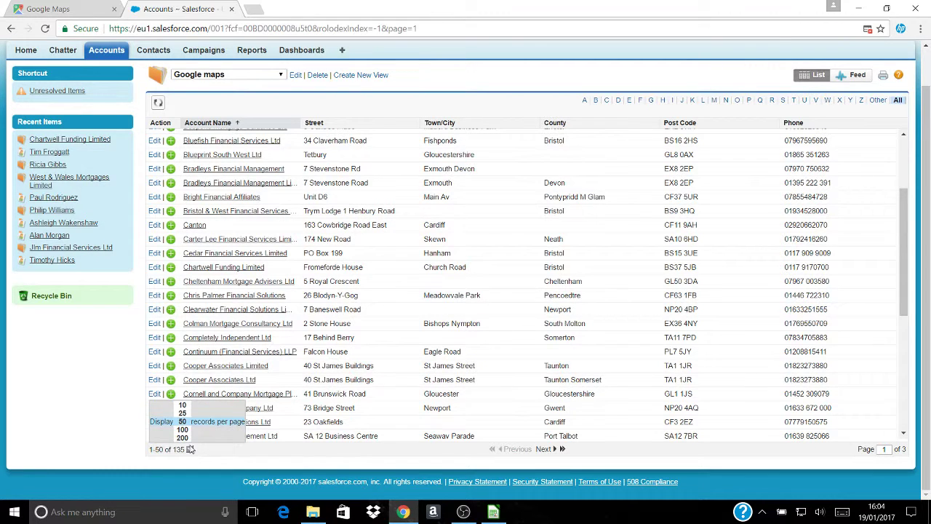
click(184, 441)
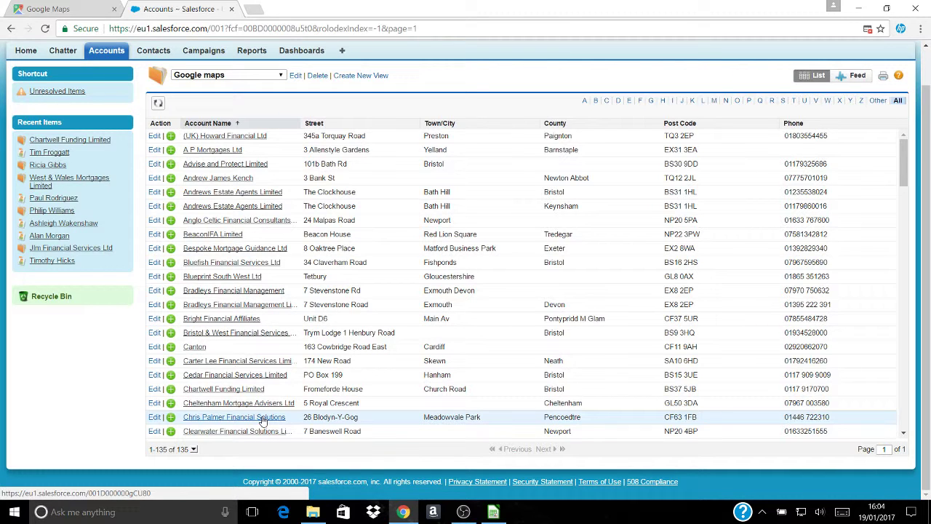
scroll(259, 424, down, 1)
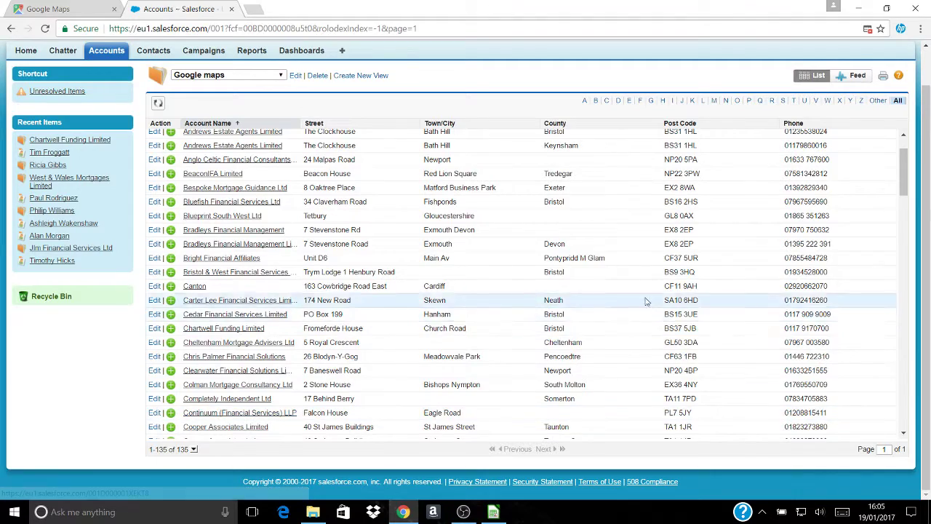
scroll(701, 252, up, 3)
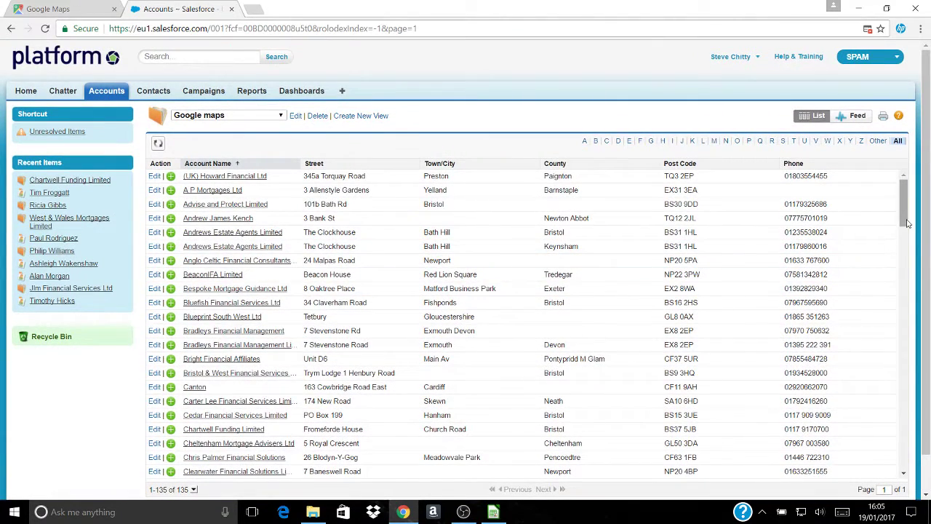
Open the printable view of the Google maps account list in Salesforce.
click(882, 119)
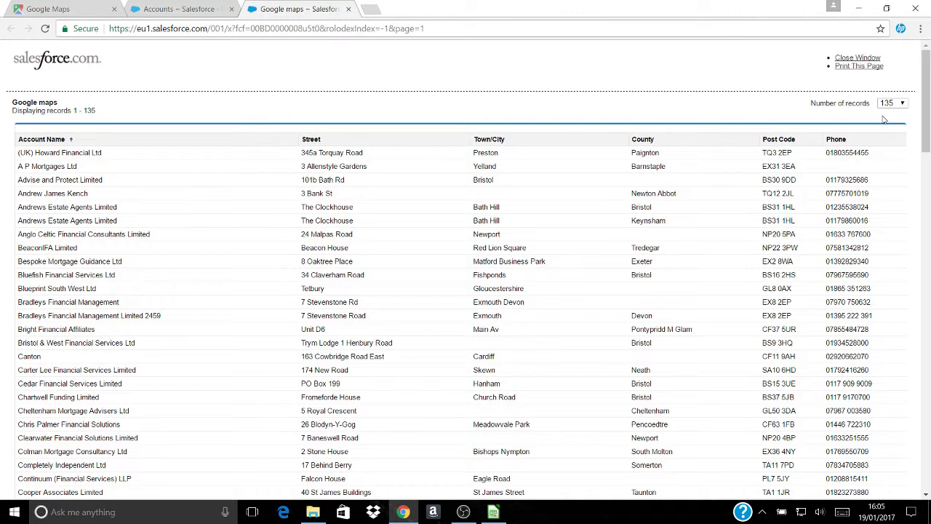
click(858, 58)
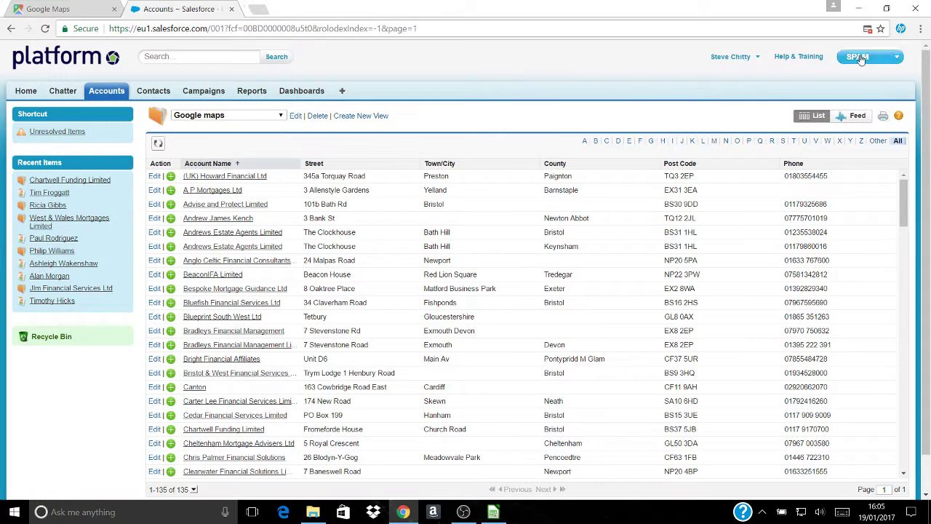
click(884, 118)
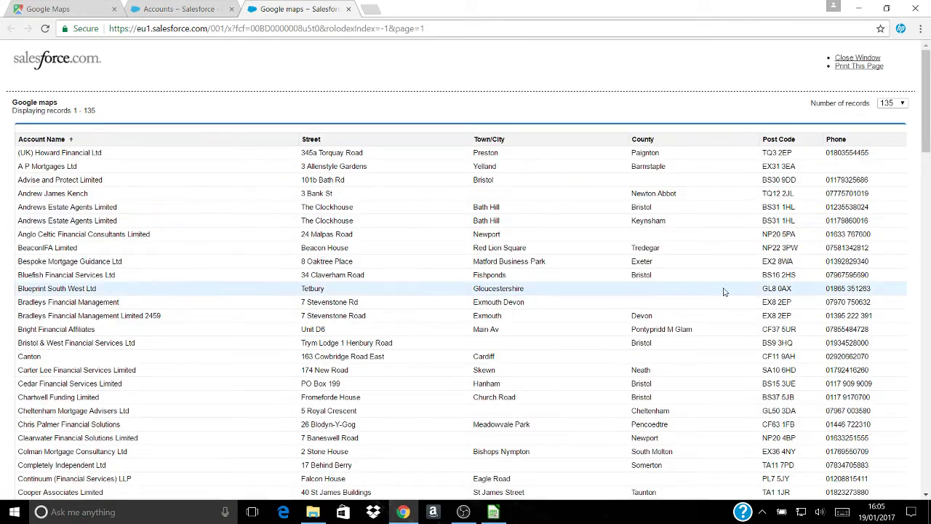
Select the entire account table in the printable view, from the last record up to the column headings, and copy it.
scroll(728, 304, down, 5)
scroll(727, 304, down, 5)
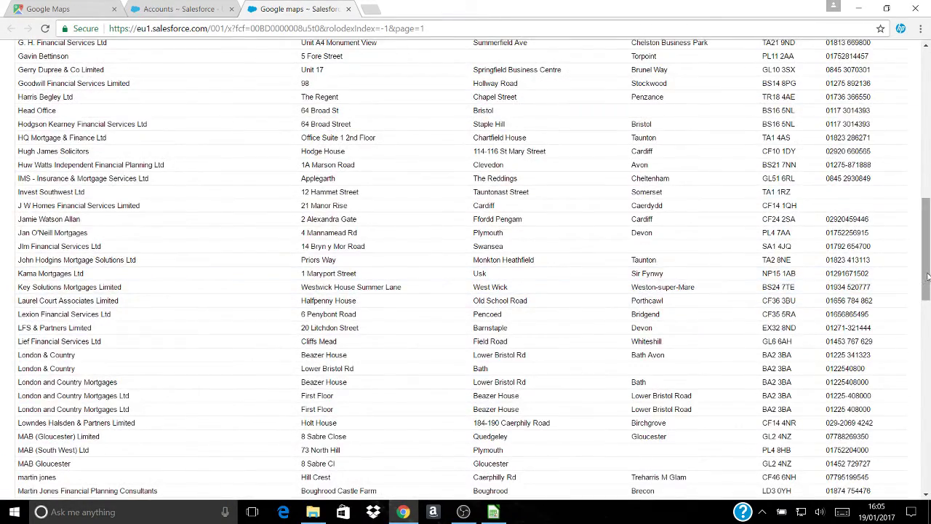
drag(925, 280, 929, 480)
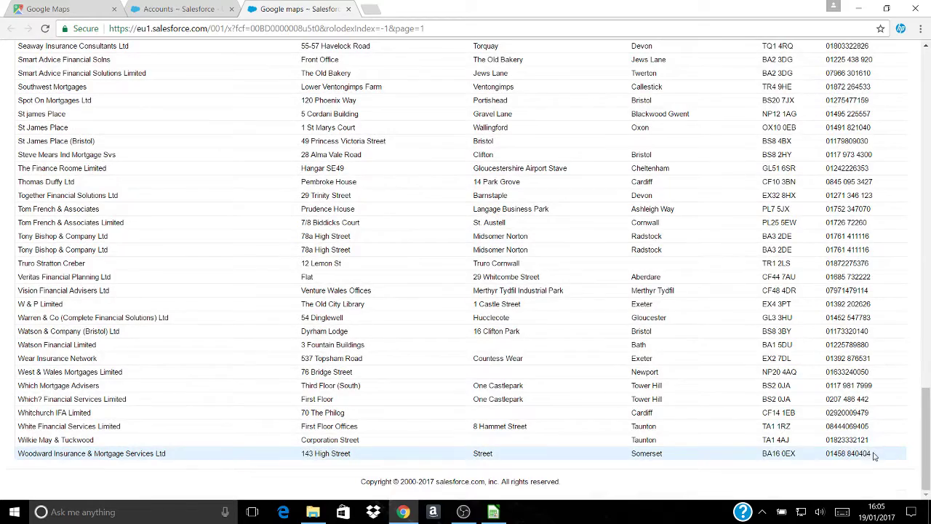
drag(873, 456, 867, 453)
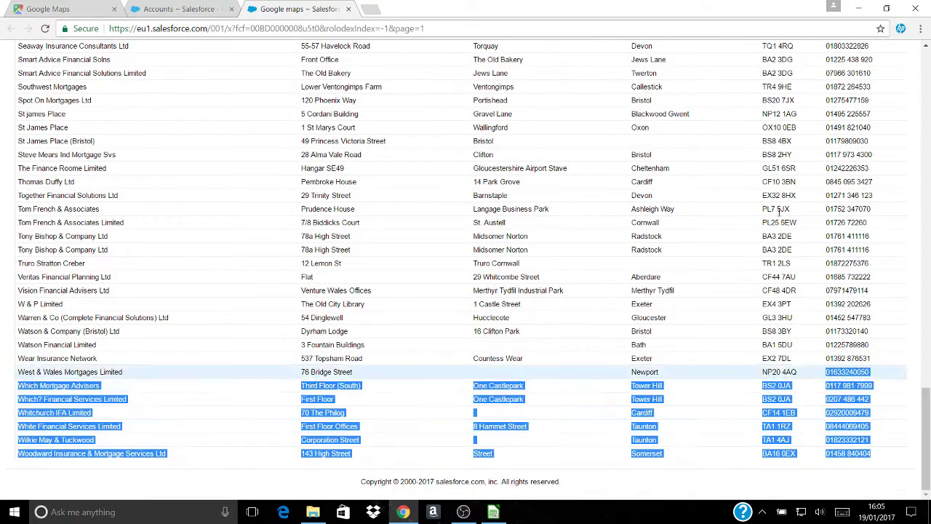
drag(769, 181, 44, 129)
drag(29, 163, 34, 168)
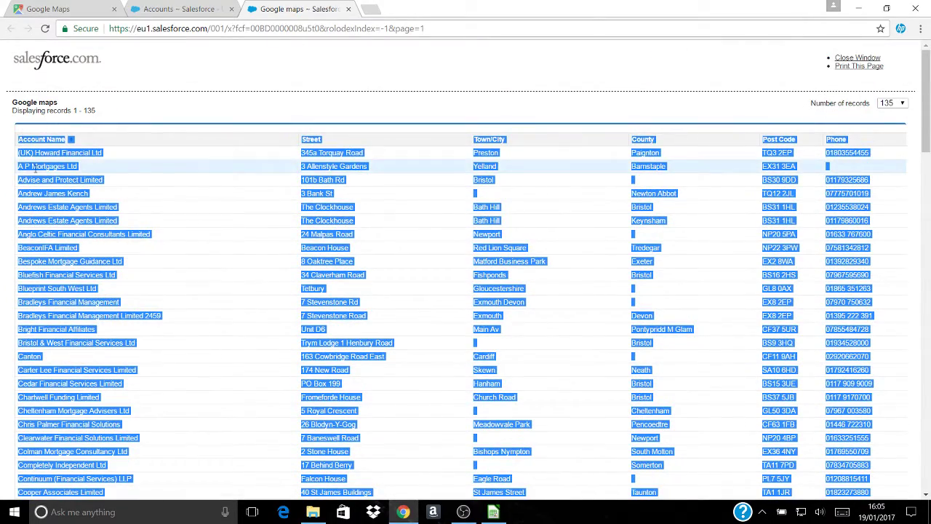
right_click(35, 171)
click(55, 179)
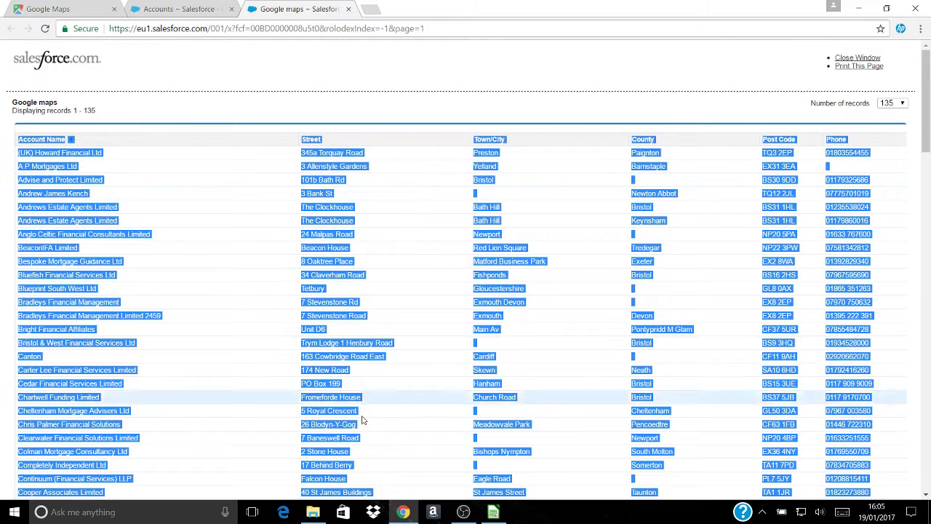
Switch to LibreOffice Calc, paste the account table at cell A1, and widen the Account Name, Street and Phone columns.
click(495, 512)
right_click(44, 102)
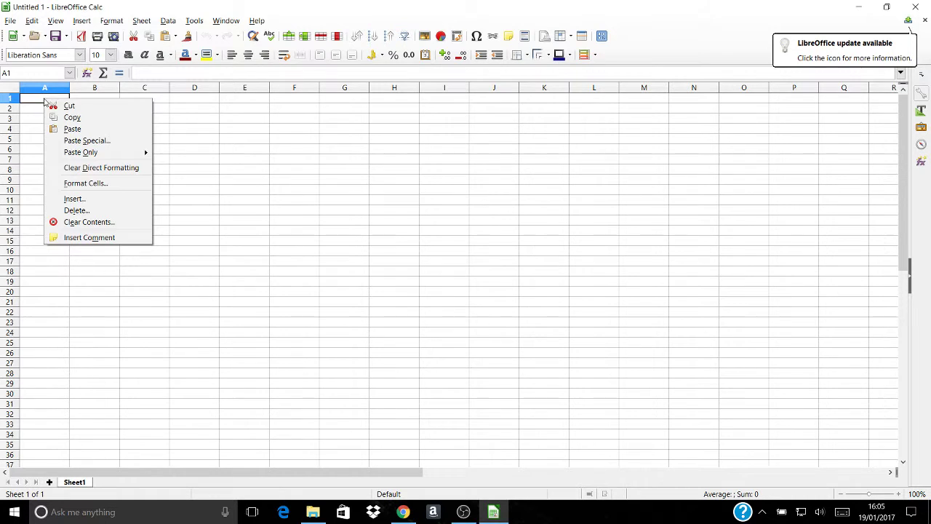
click(77, 131)
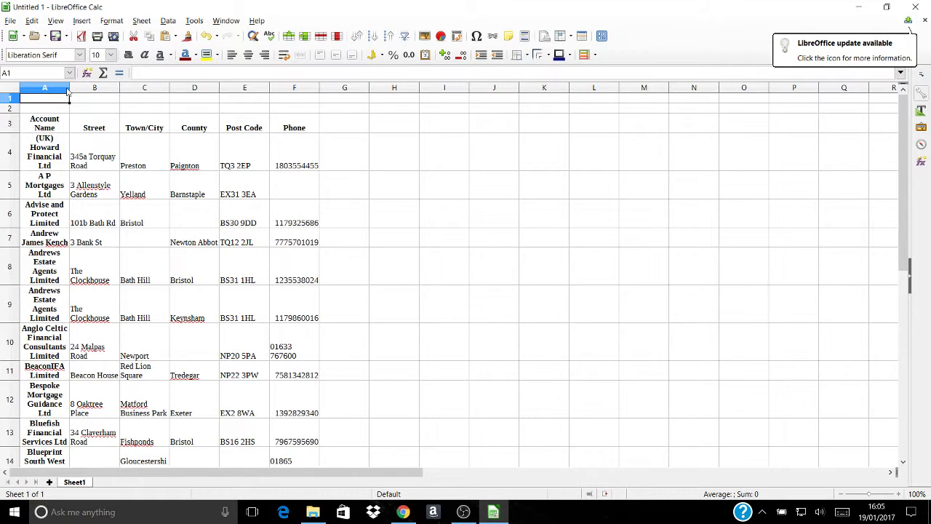
drag(68, 91, 258, 90)
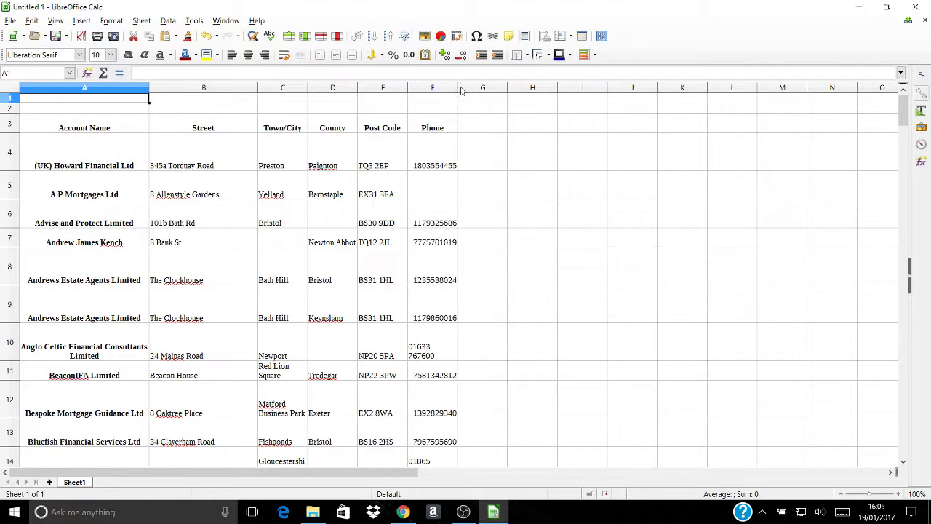
drag(457, 88, 486, 88)
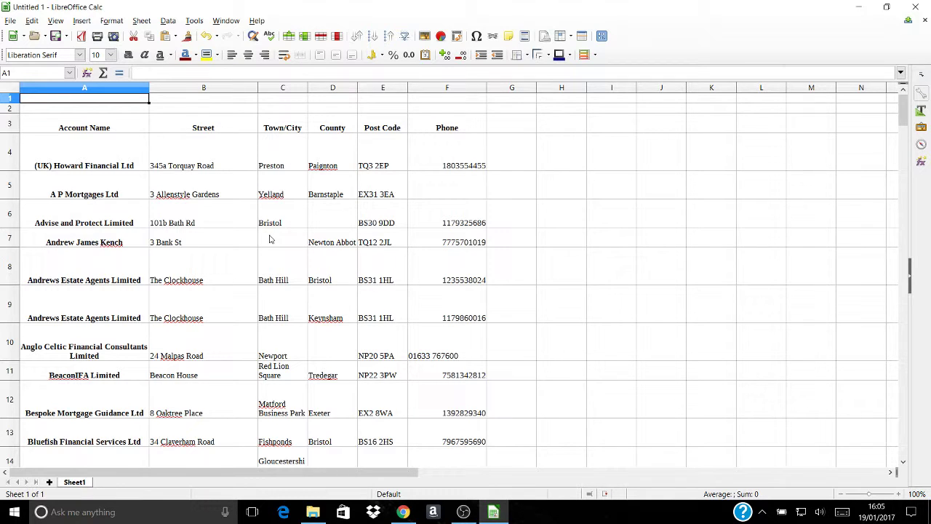
Save the spreadsheet as Map3 in ODF Spreadsheet (.ods) format in the SEGMENTATION folder, and close it.
click(10, 21)
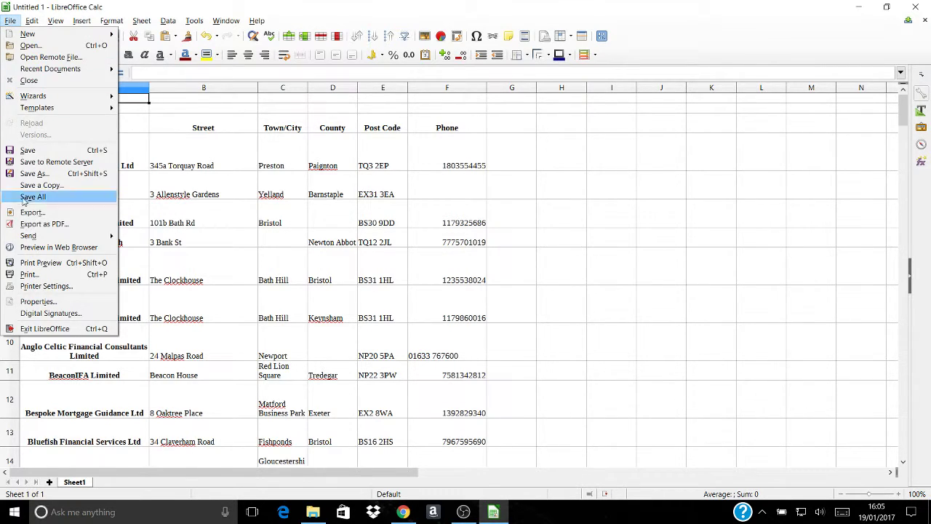
click(24, 174)
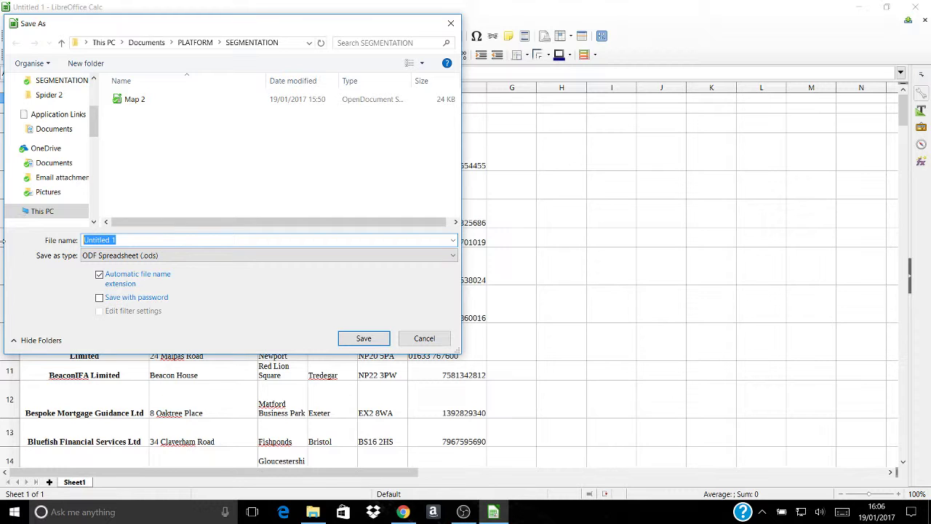
text(Ma)
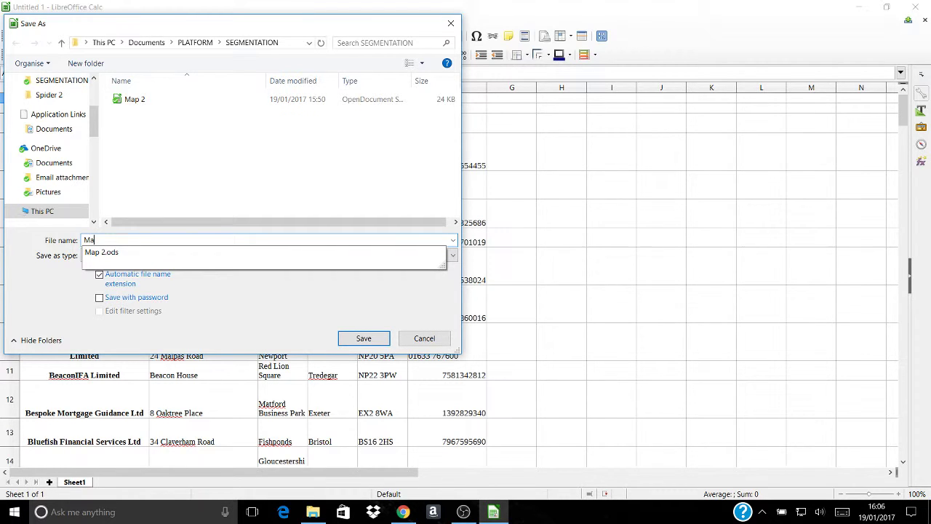
text(p3)
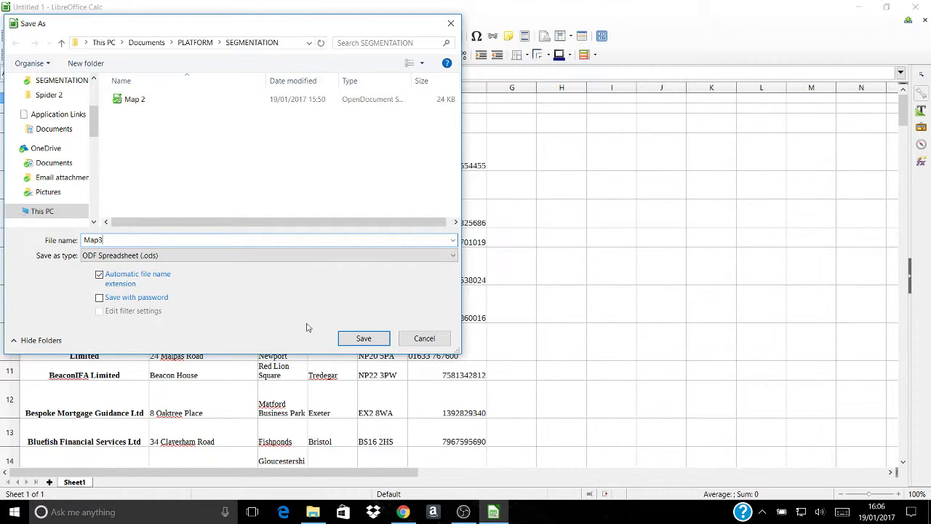
click(356, 339)
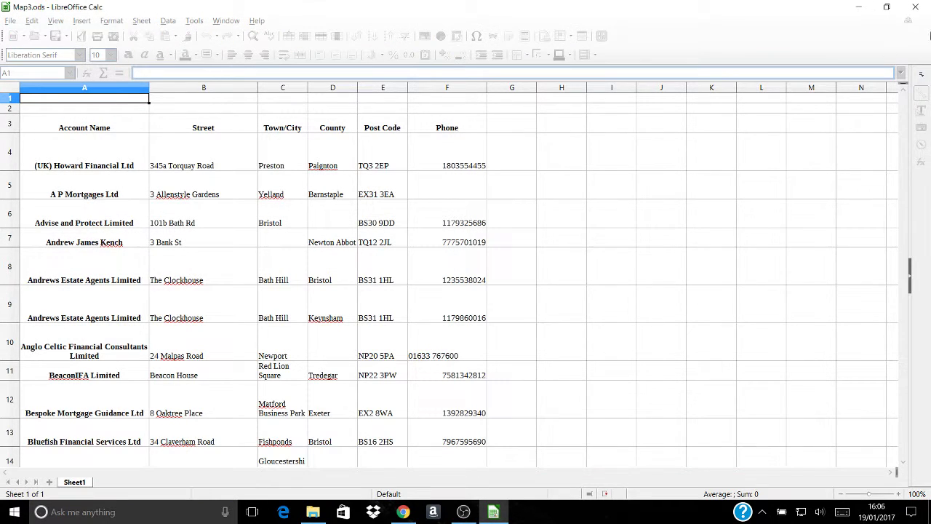
click(915, 7)
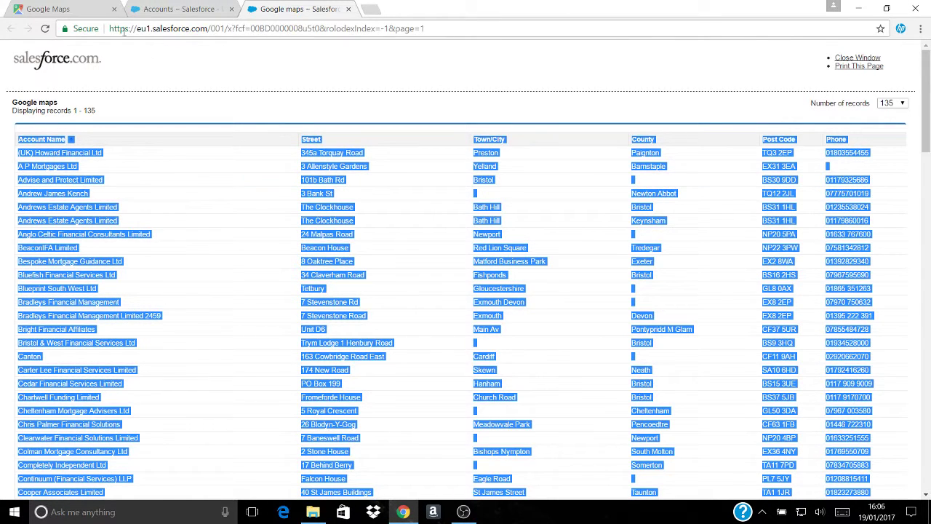
Switch to Google Maps and view the existing Salesforce Map among your own saved maps.
click(61, 11)
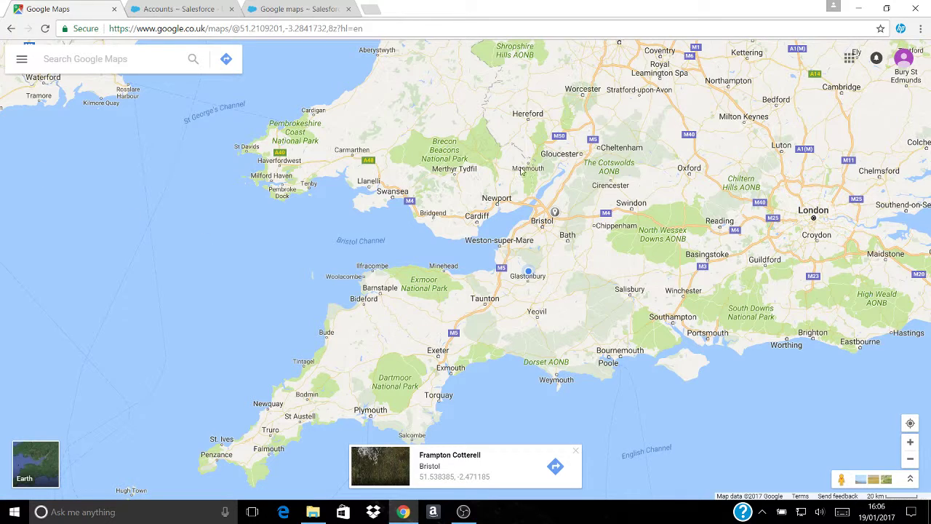
click(21, 63)
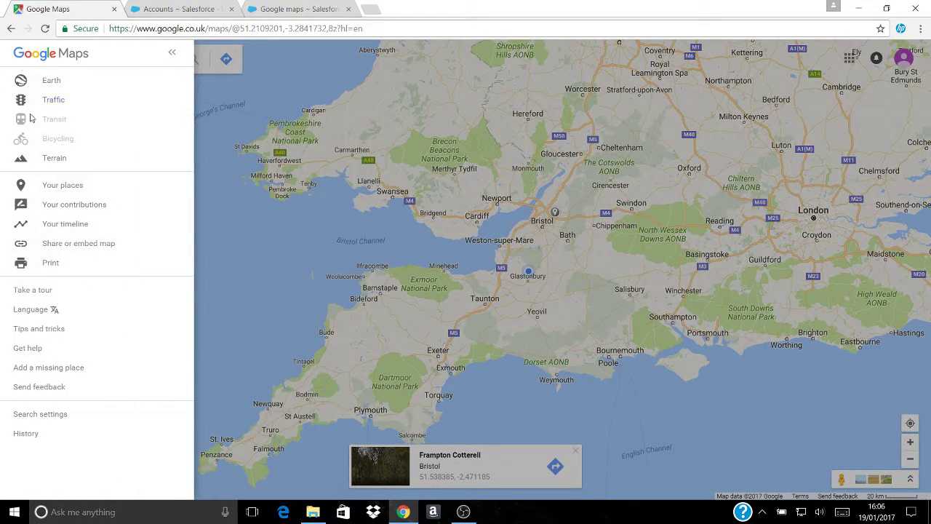
click(64, 189)
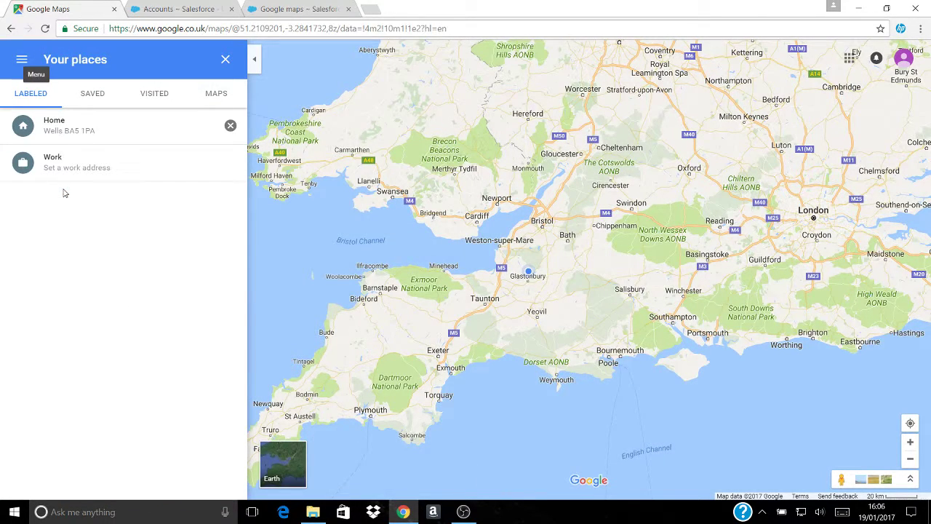
click(214, 97)
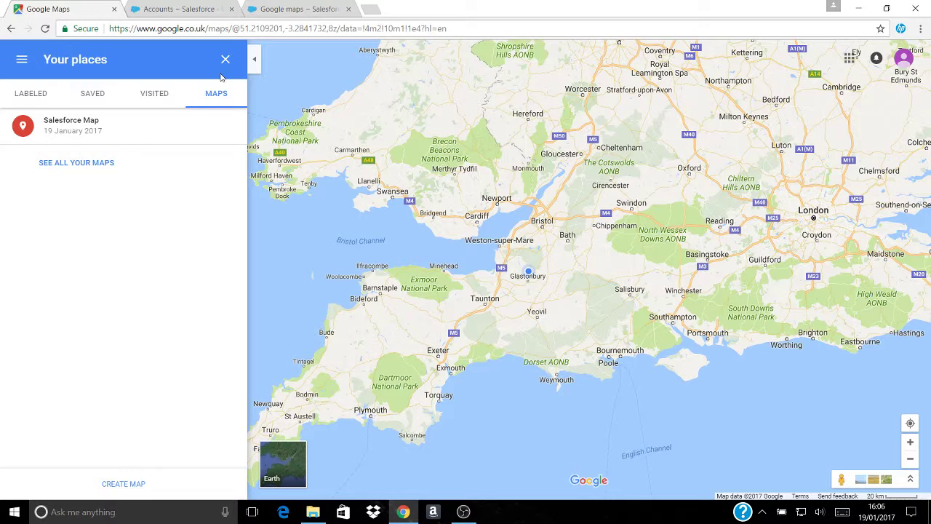
click(65, 128)
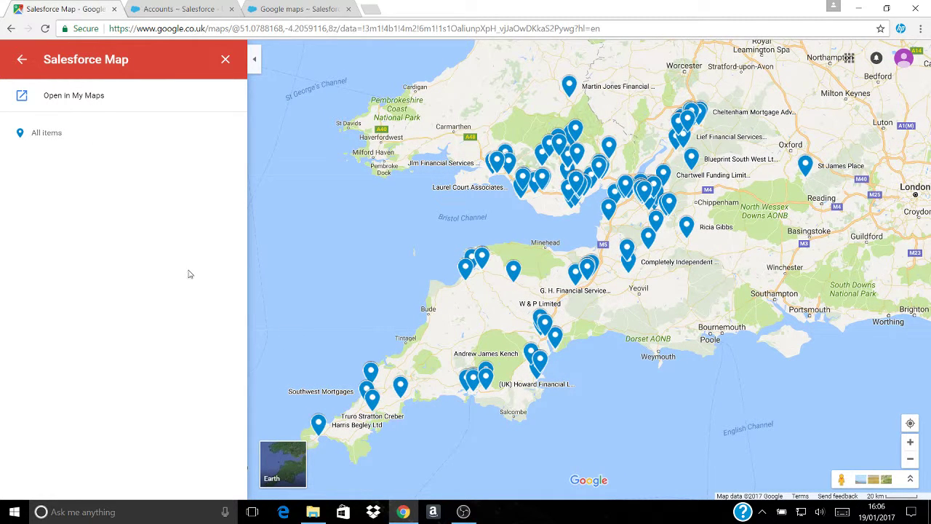
Create a new custom map and import the Map3 file from the SEGMENTATION folder into its untitled layer.
click(22, 60)
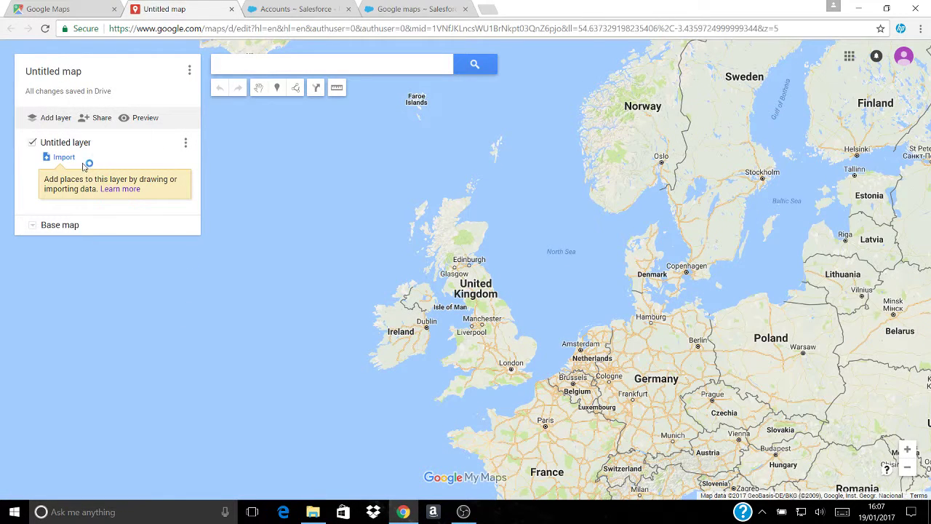
click(64, 157)
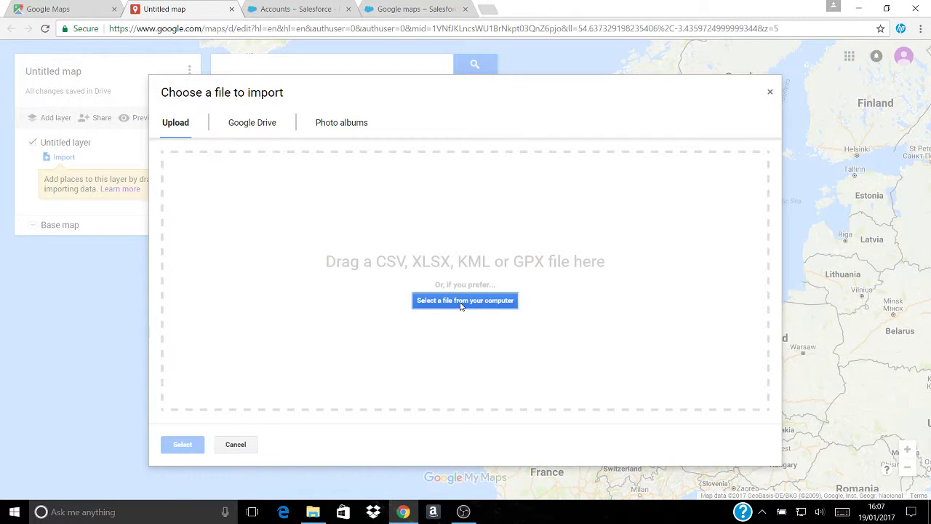
click(461, 301)
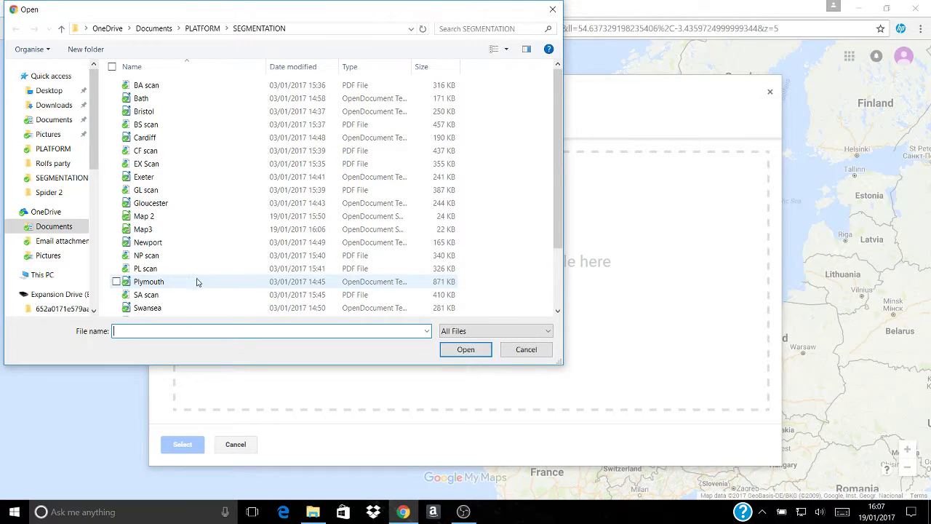
double_click(160, 231)
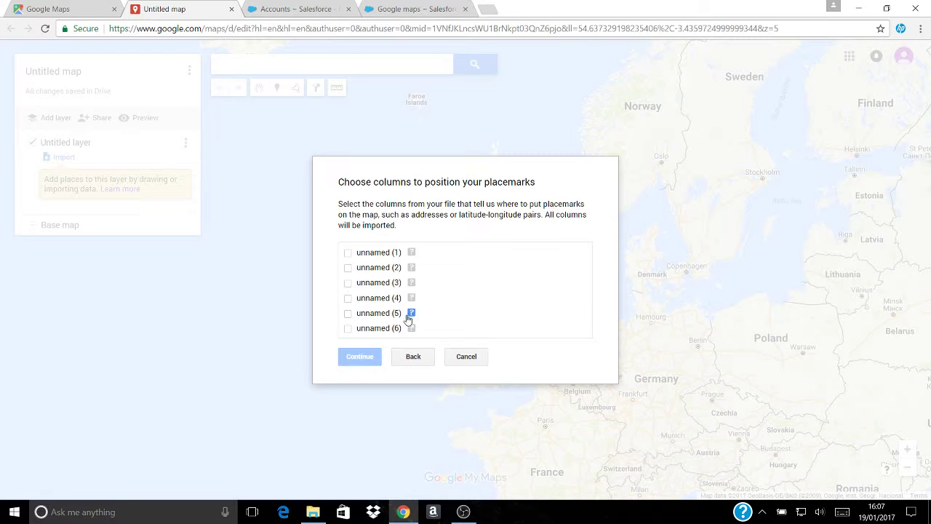
Position the placemarks by column unnamed (5), title the markers with column unnamed (1), and finish the import.
click(348, 314)
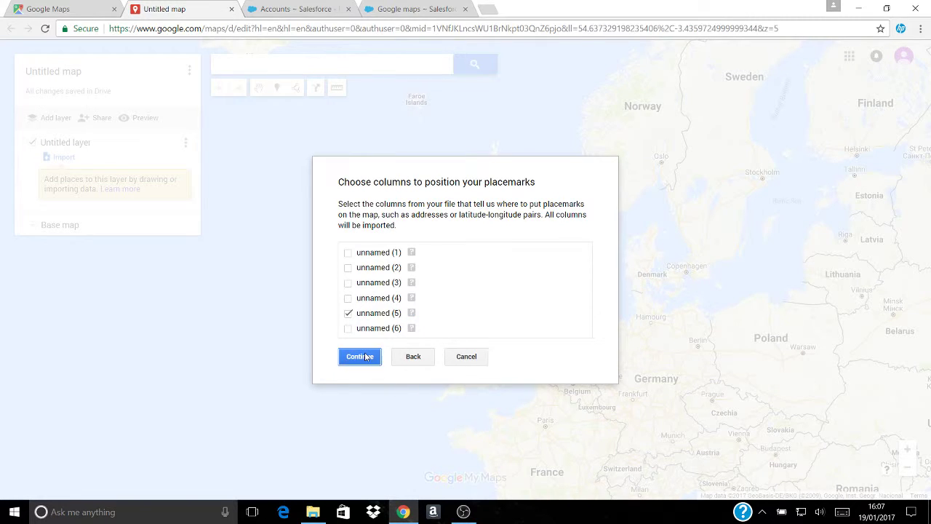
click(360, 356)
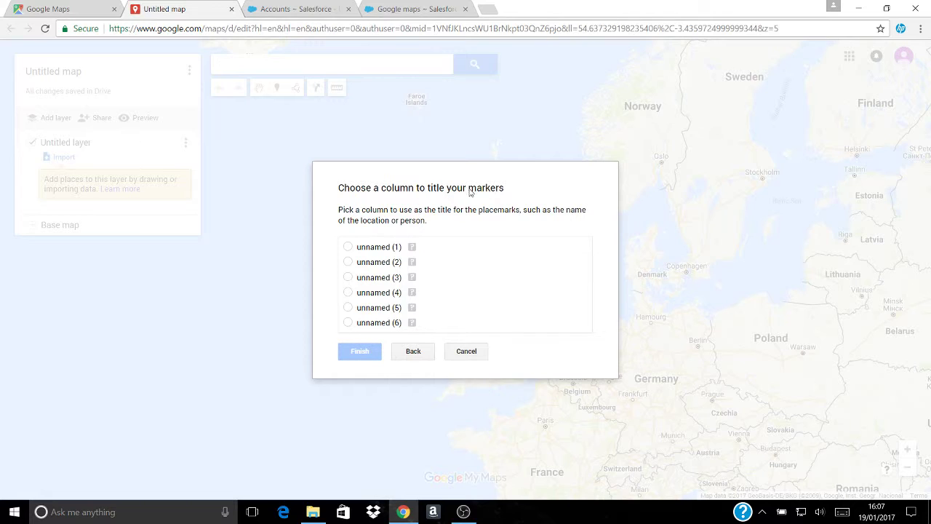
click(348, 248)
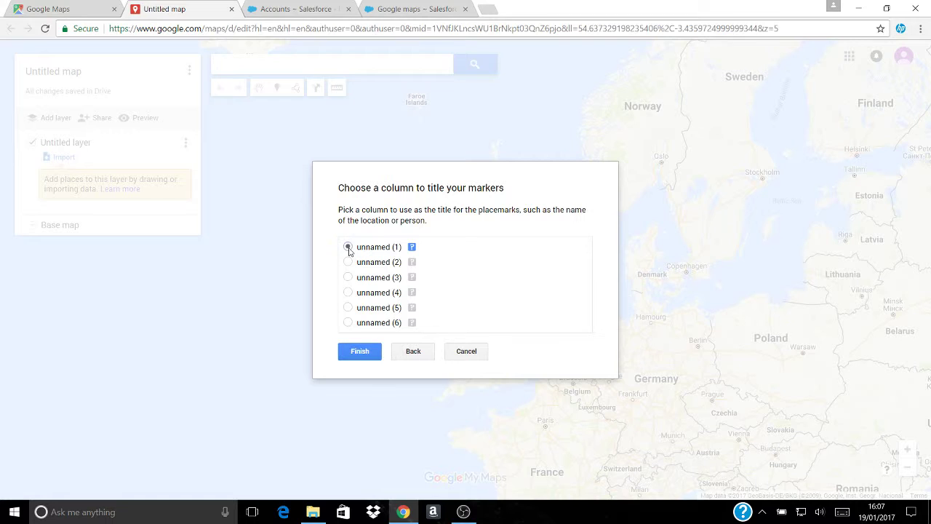
click(364, 352)
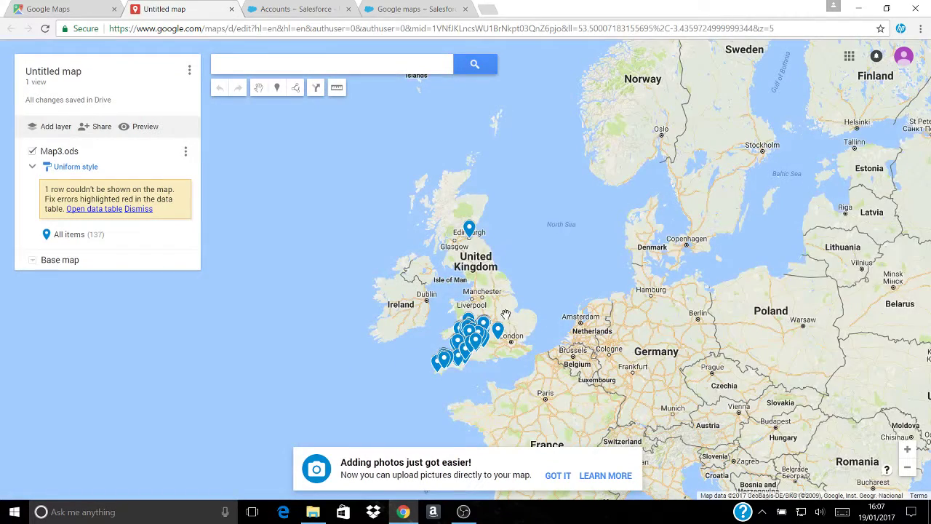
Label the placemarks of the Map3.ods layer with column unnamed (1), keeping the uniform style.
scroll(508, 314, up, 5)
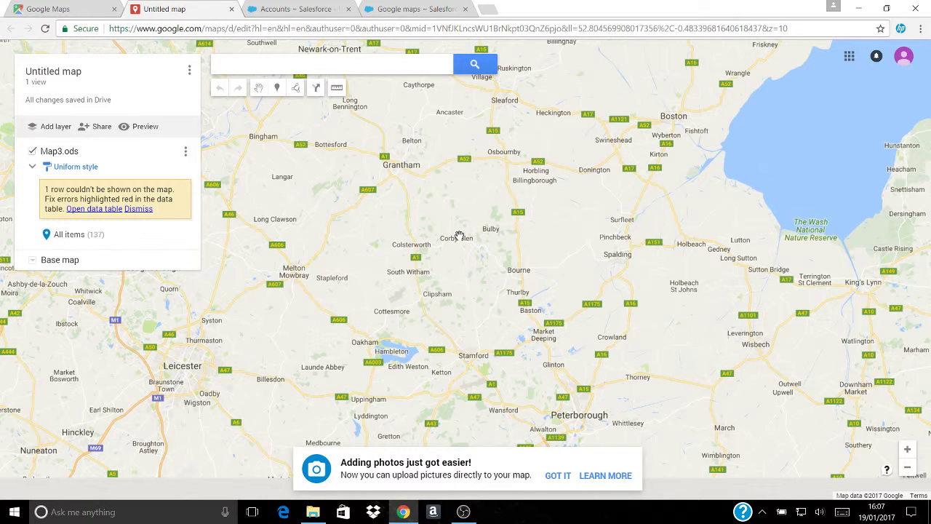
drag(459, 237, 590, 342)
scroll(589, 342, down, 3)
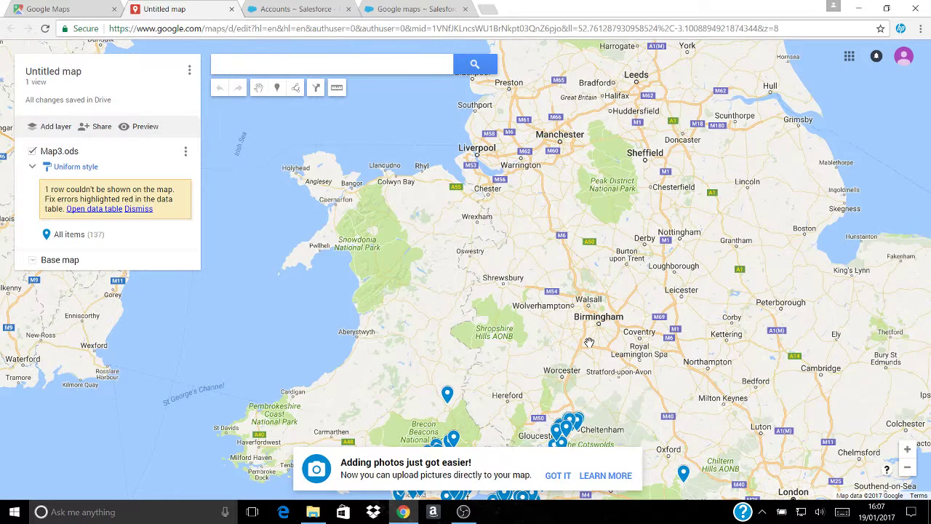
drag(590, 342, 764, 175)
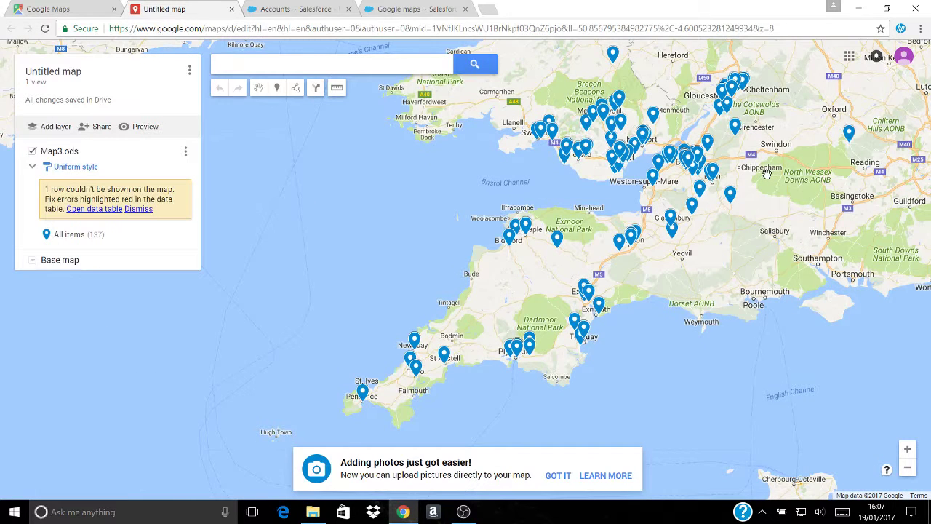
click(80, 170)
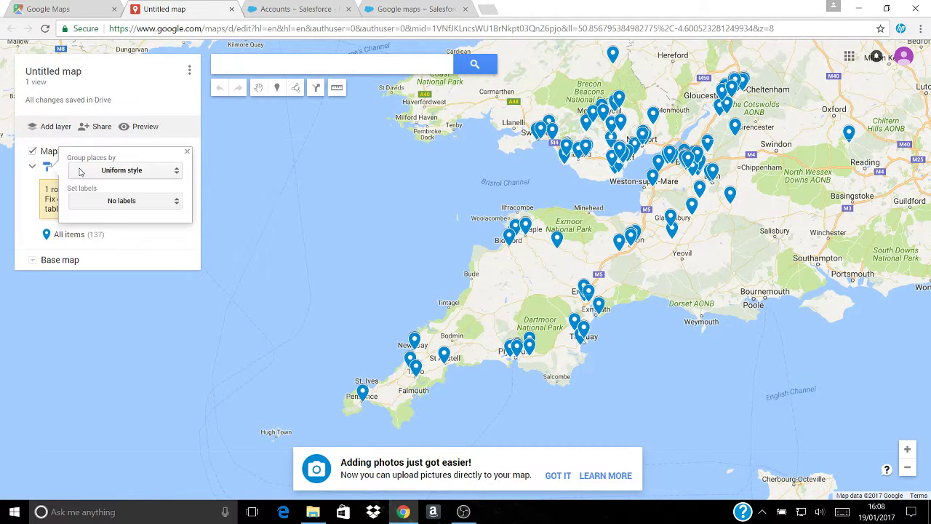
click(177, 203)
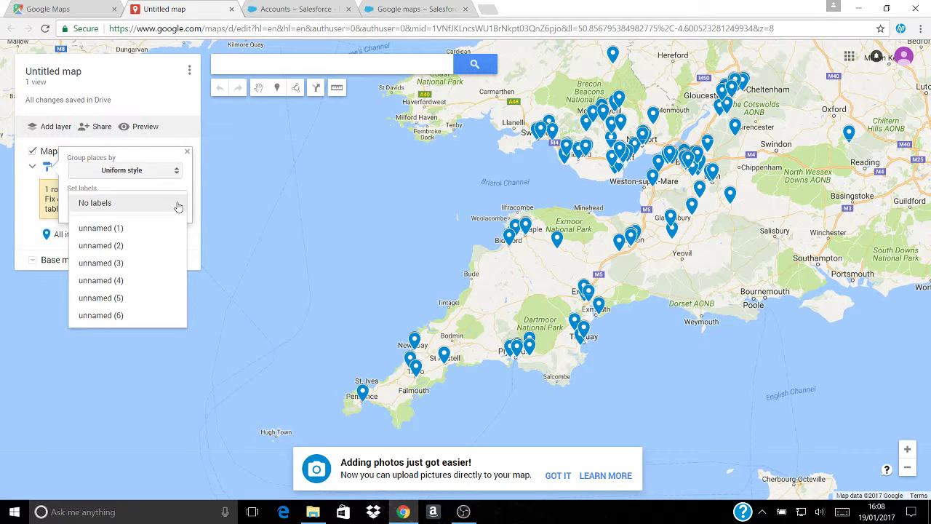
click(226, 189)
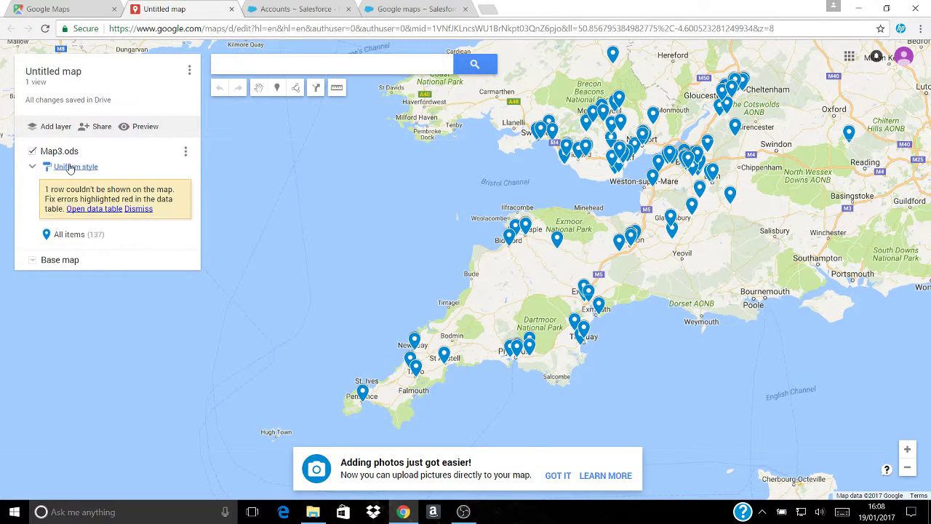
click(70, 168)
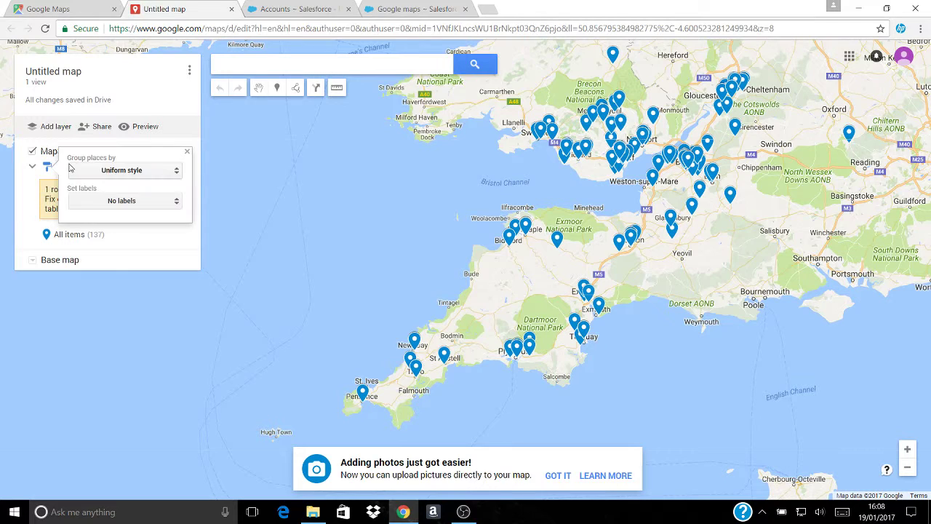
click(177, 203)
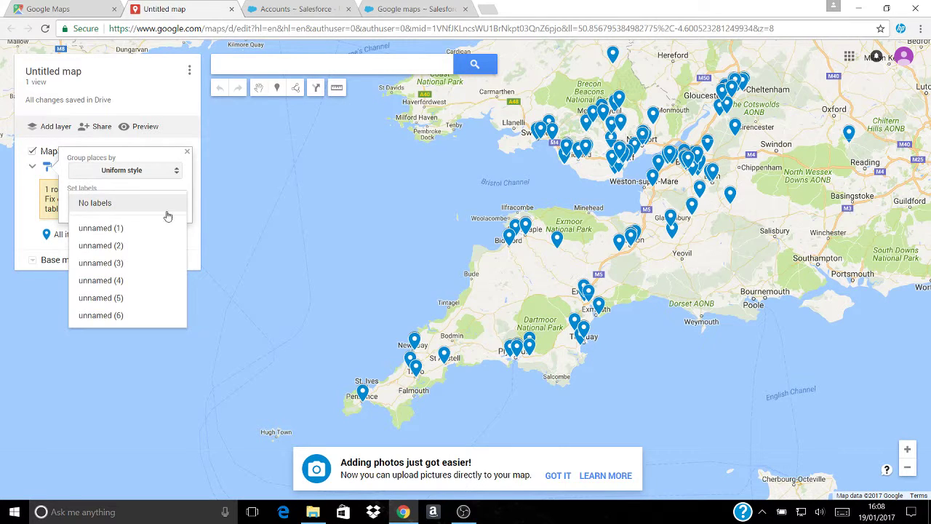
click(107, 232)
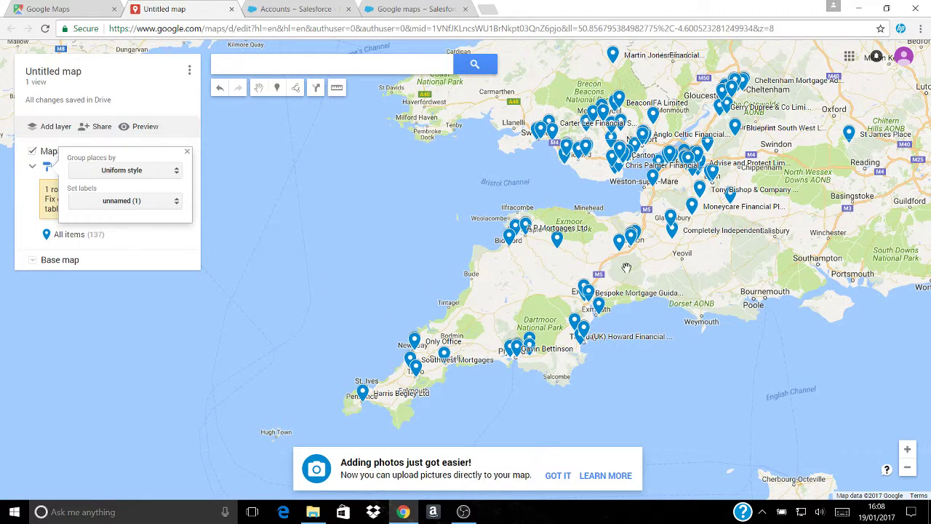
scroll(630, 262, up, 3)
scroll(625, 271, down, 5)
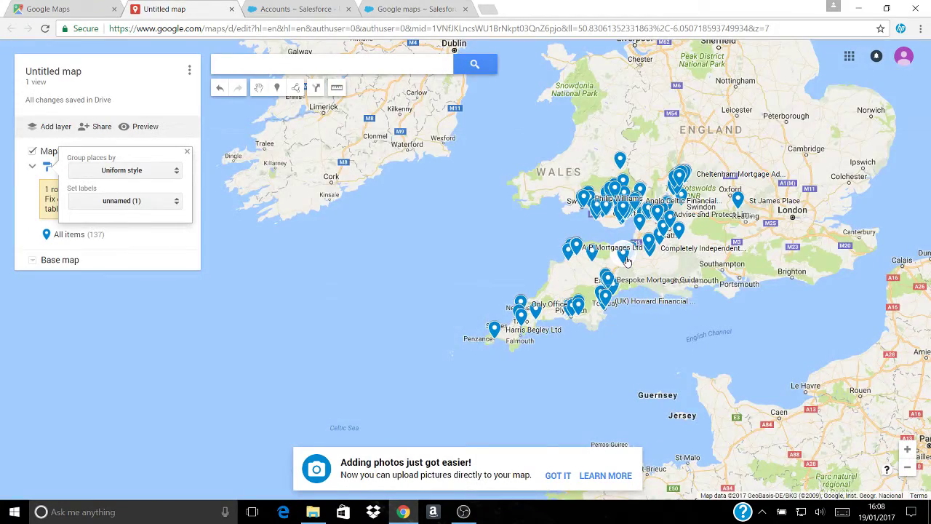
scroll(627, 261, up, 2)
scroll(607, 277, up, 3)
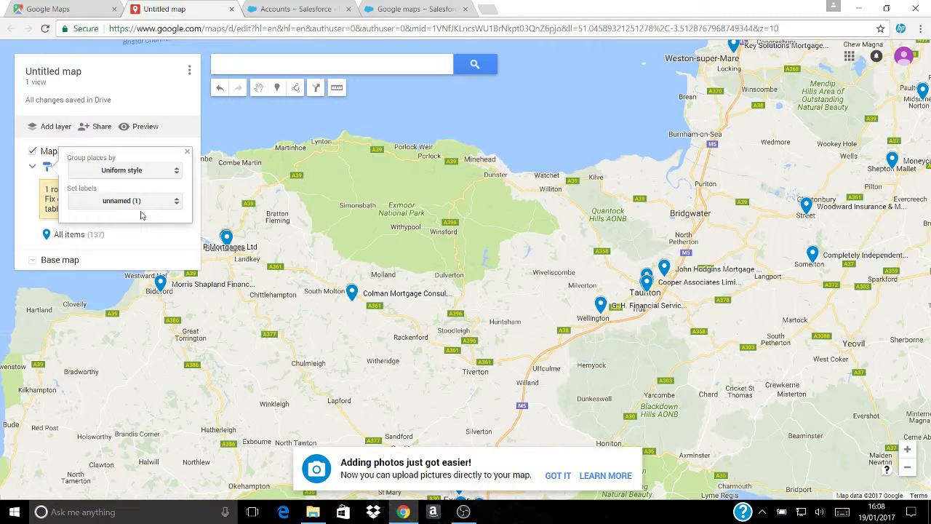
Rename the untitled map as Salesforce 2 and save the new title.
click(70, 77)
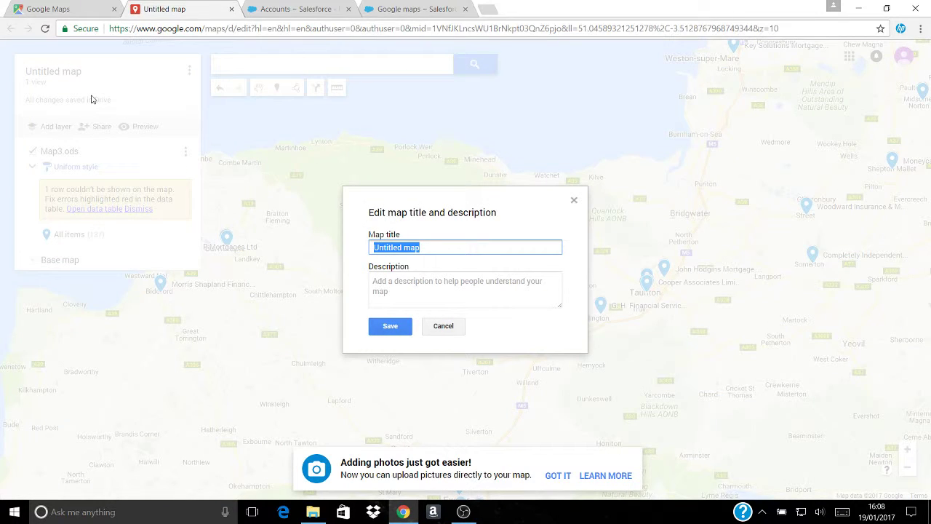
text(Salesf)
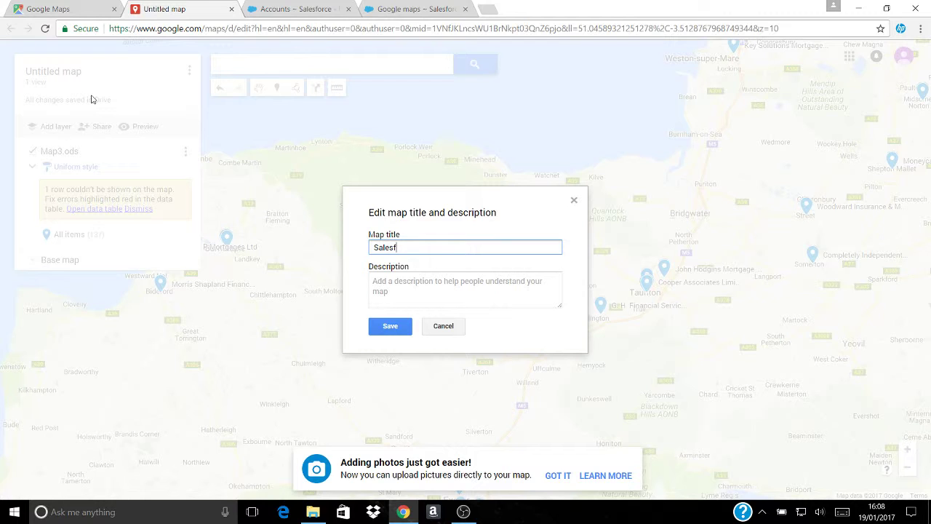
text(orce 2)
click(390, 326)
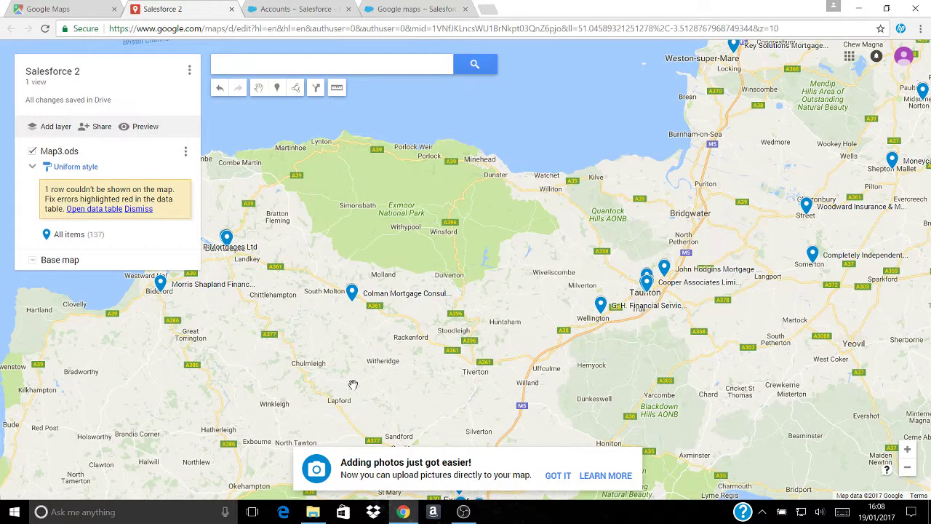
Close the Salesforce 2 map and open the existing Salesforce Map from the saved maps in Google Maps.
click(232, 10)
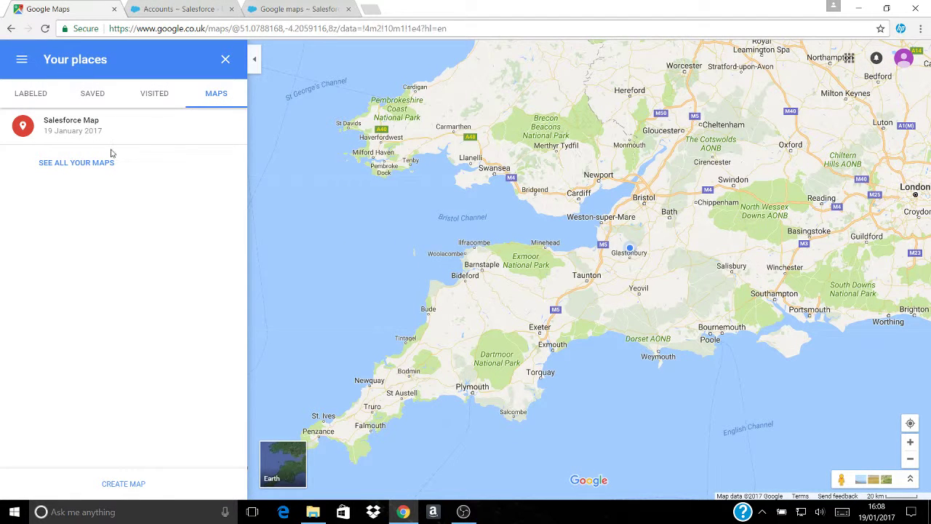
click(93, 126)
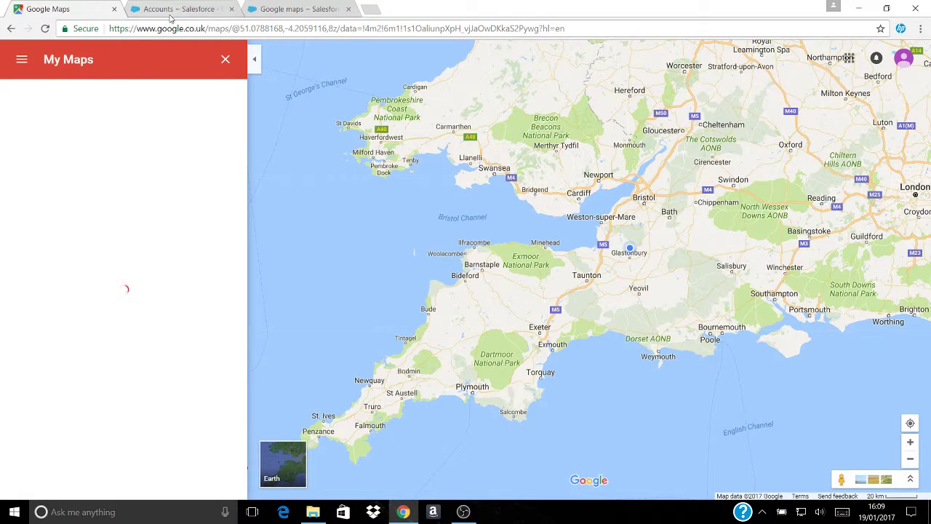
click(25, 61)
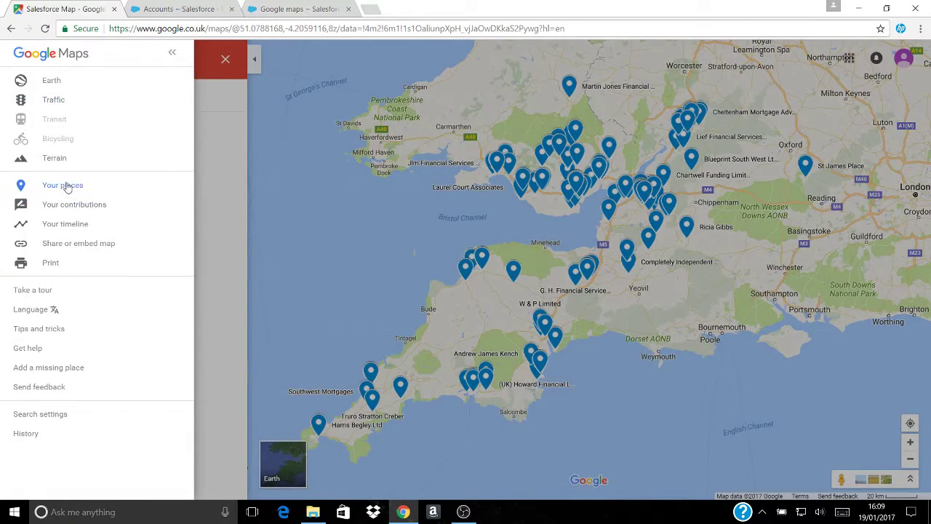
click(345, 240)
View the account details of the Fox Davidson Ltd and Muttiserv Ltd placemarks in central Bristol.
scroll(492, 384, up, 3)
drag(488, 383, 461, 499)
drag(772, 135, 593, 413)
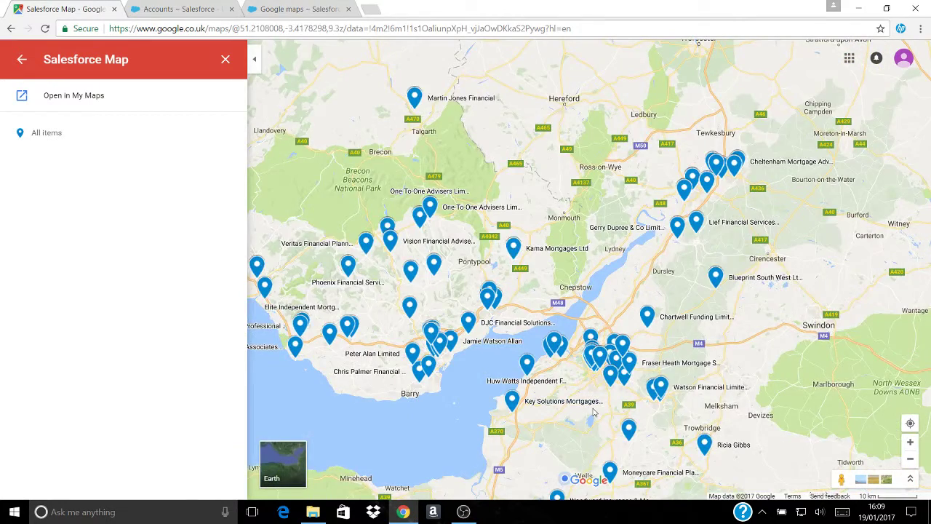
scroll(593, 413, up, 3)
scroll(581, 382, up, 2)
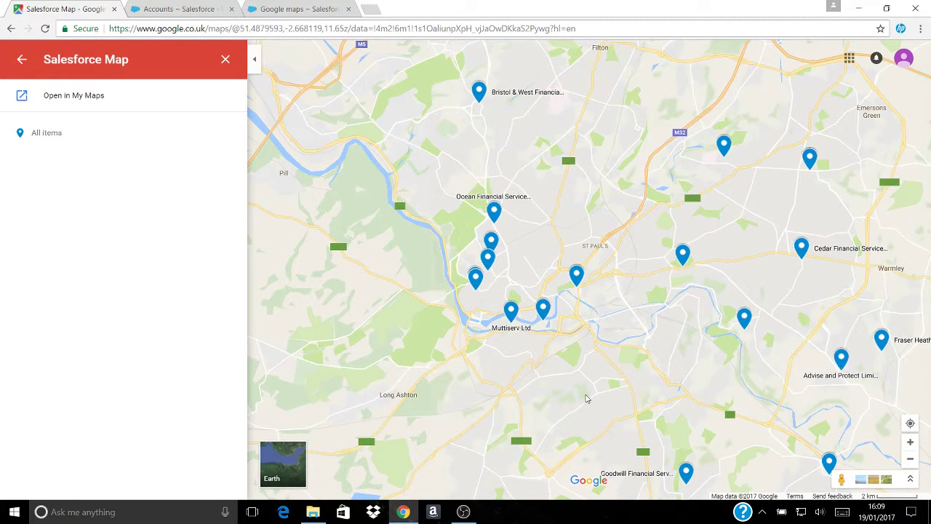
click(544, 311)
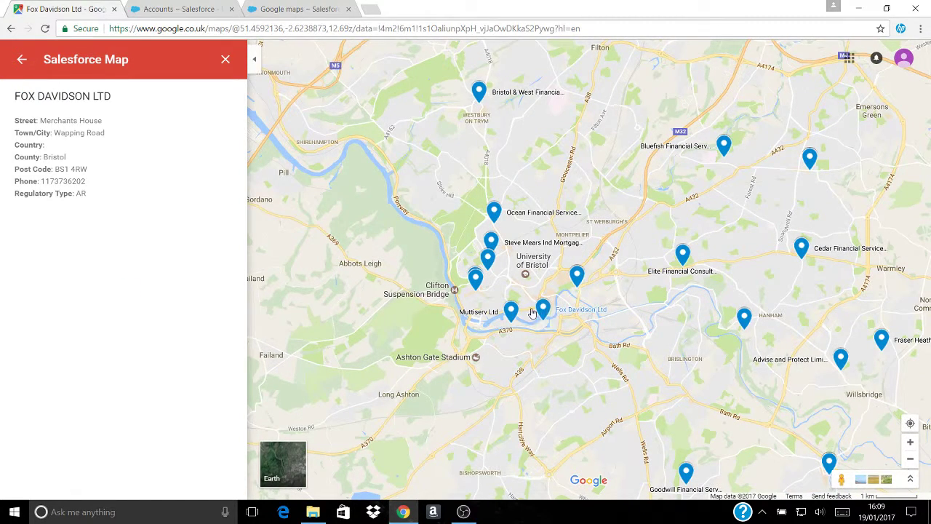
click(512, 313)
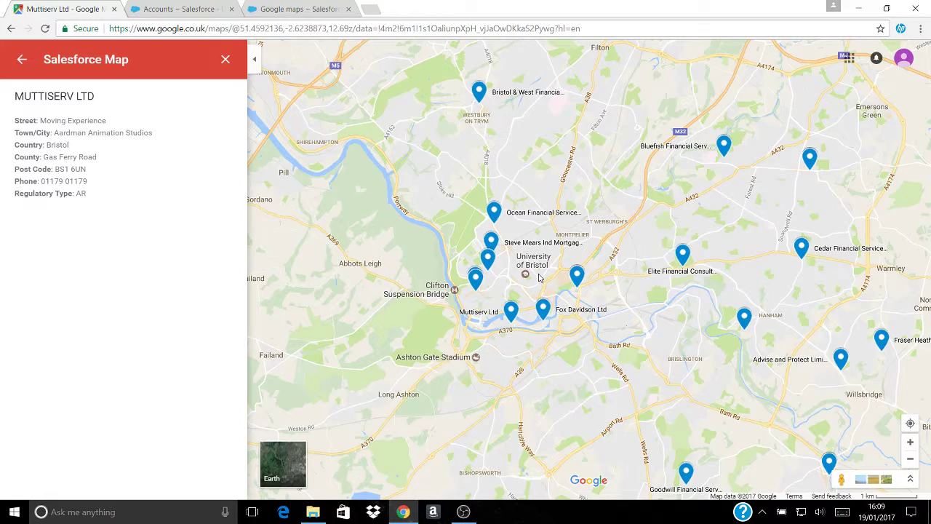
Examine the labelled placemarks across South Wales around Swansea Bay and Neath.
scroll(540, 277, down, 3)
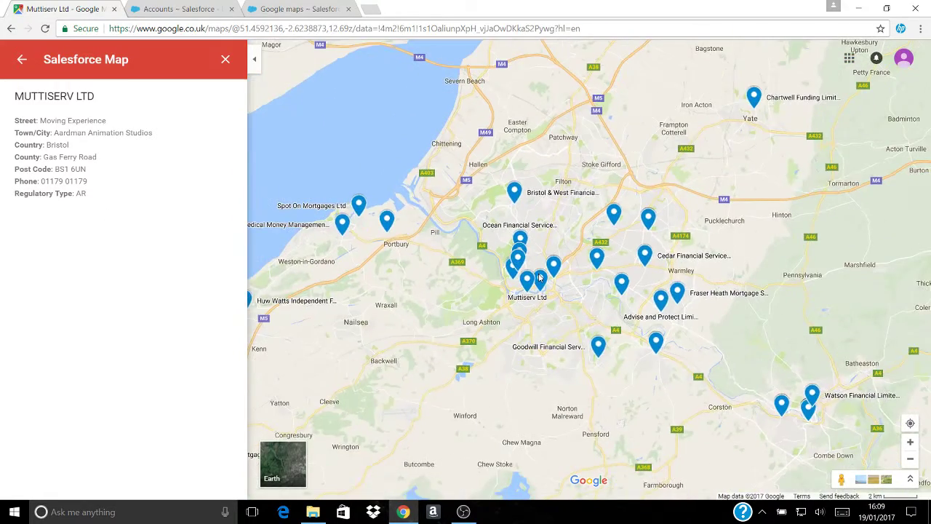
scroll(540, 277, down, 2)
drag(368, 171, 835, 180)
drag(426, 291, 631, 398)
drag(601, 319, 655, 403)
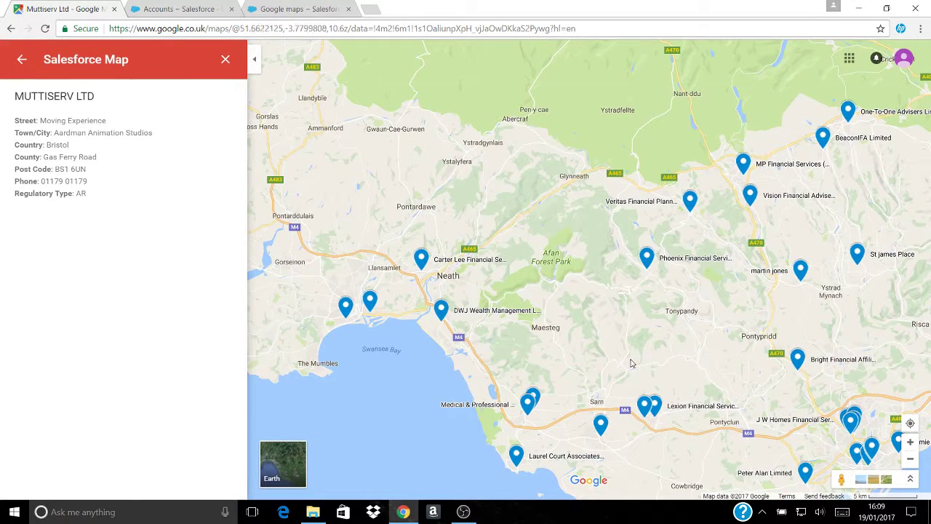
click(465, 511)
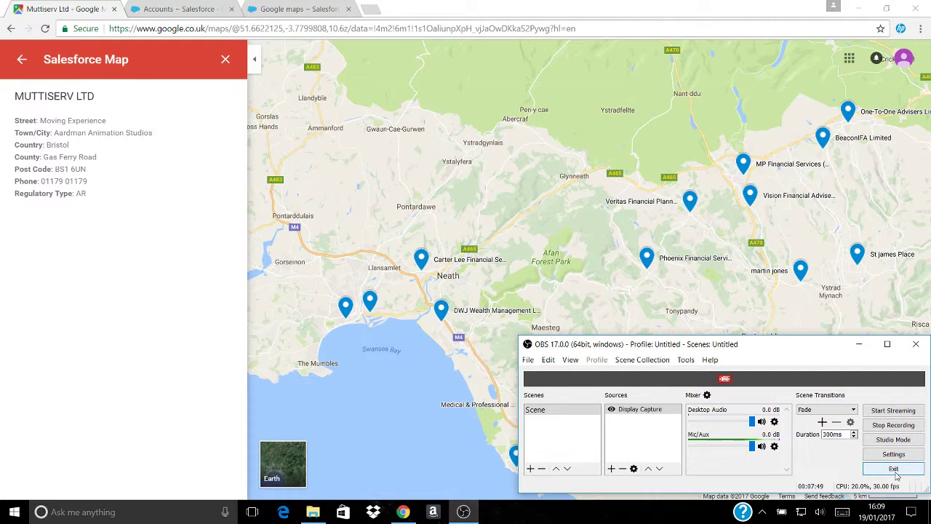